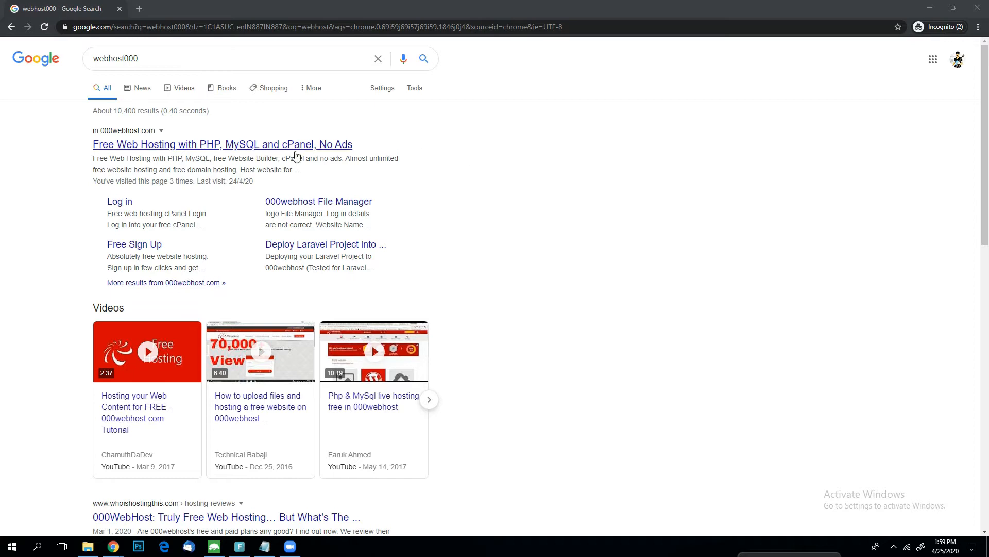
# Open the 000webhost site from the search results, go to the website list and visit the kapswordpress site.
pyautogui.click(223, 148)
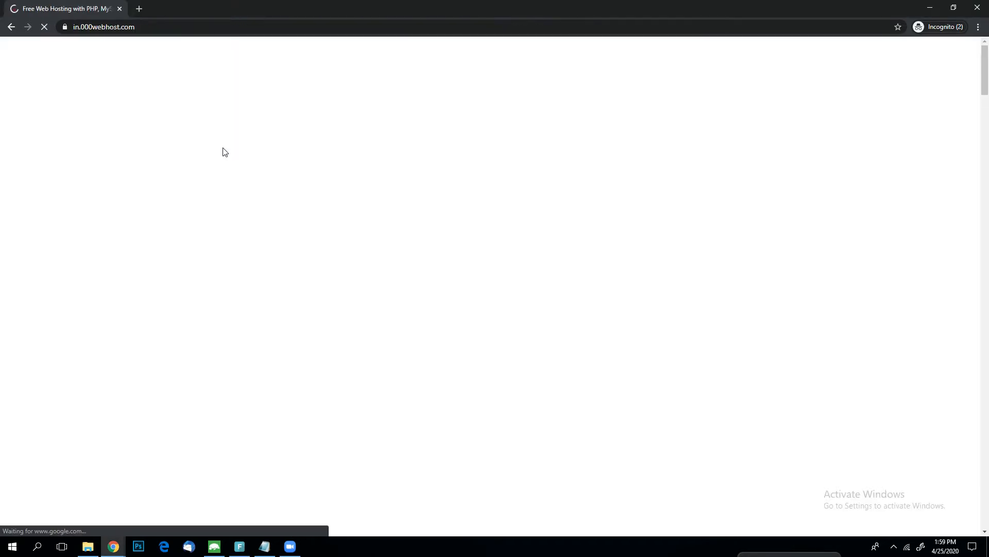
pyautogui.click(667, 66)
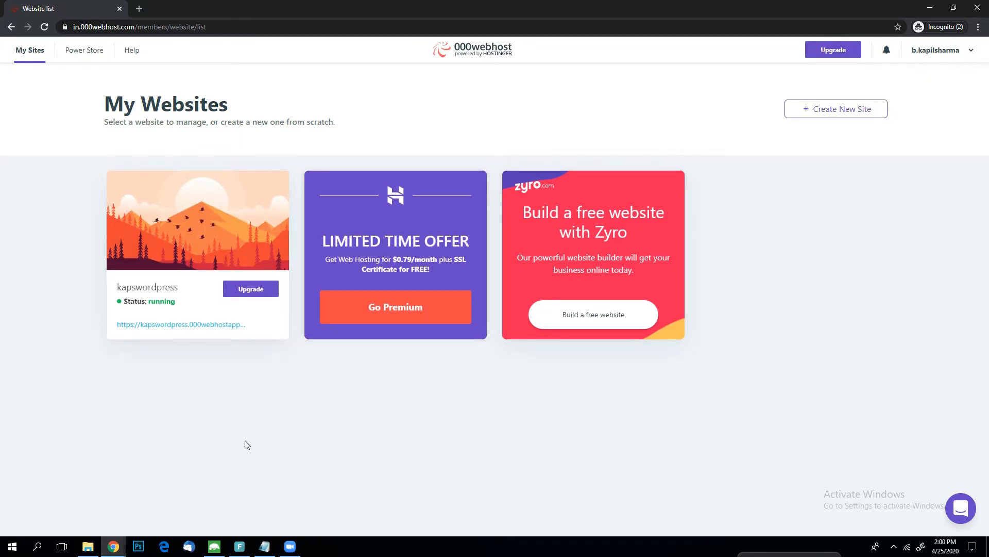
pyautogui.click(183, 323)
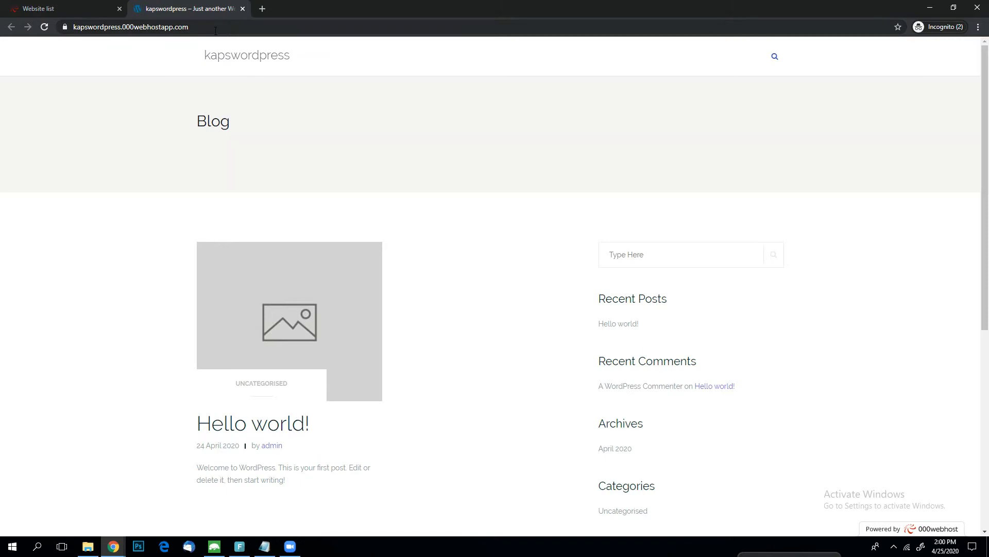
# Load the WordPress admin login page by adding /wp-admin to the kapswordpress site's address.
pyautogui.click(248, 26)
pyautogui.scroll(-5, 248, 27)
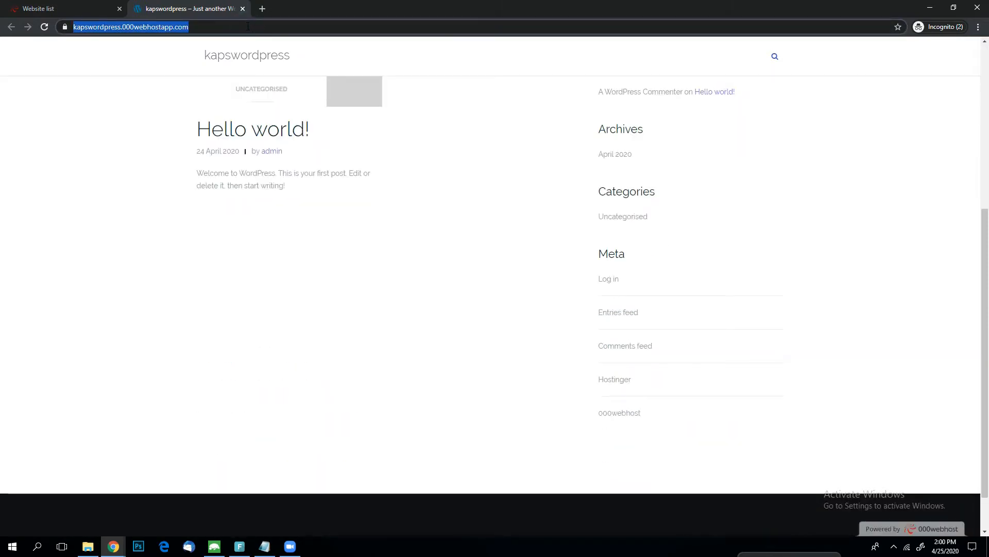
pyautogui.click(248, 26)
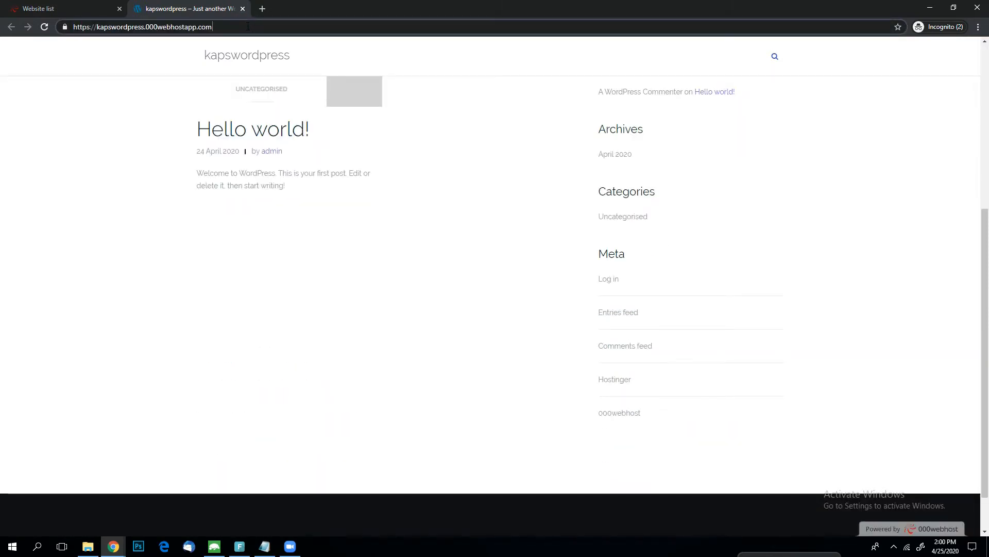
pyautogui.write('/')
pyautogui.write('wp-adm')
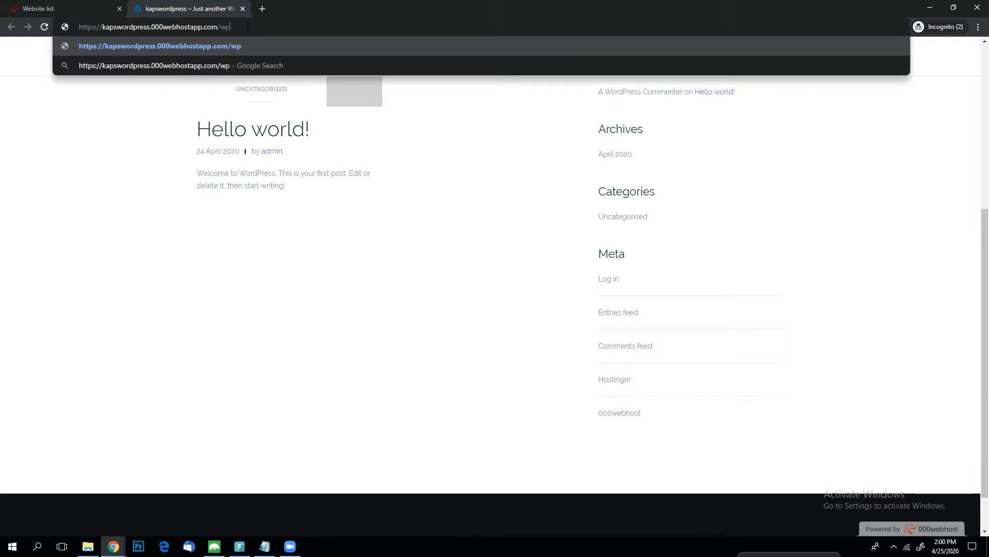
pyautogui.write('in')
pyautogui.press('Return')
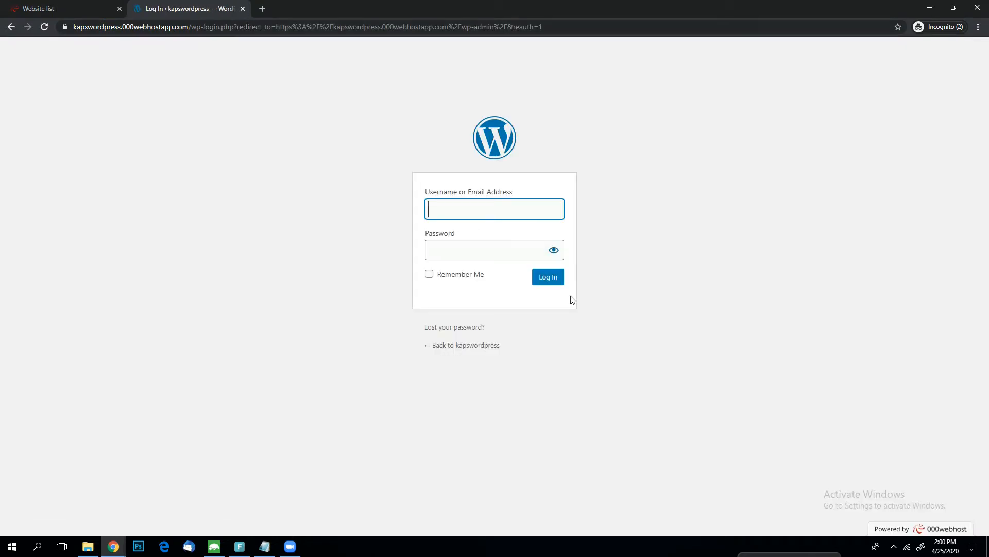
# Log in to WordPress with the username admin and the account password.
pyautogui.click(485, 208)
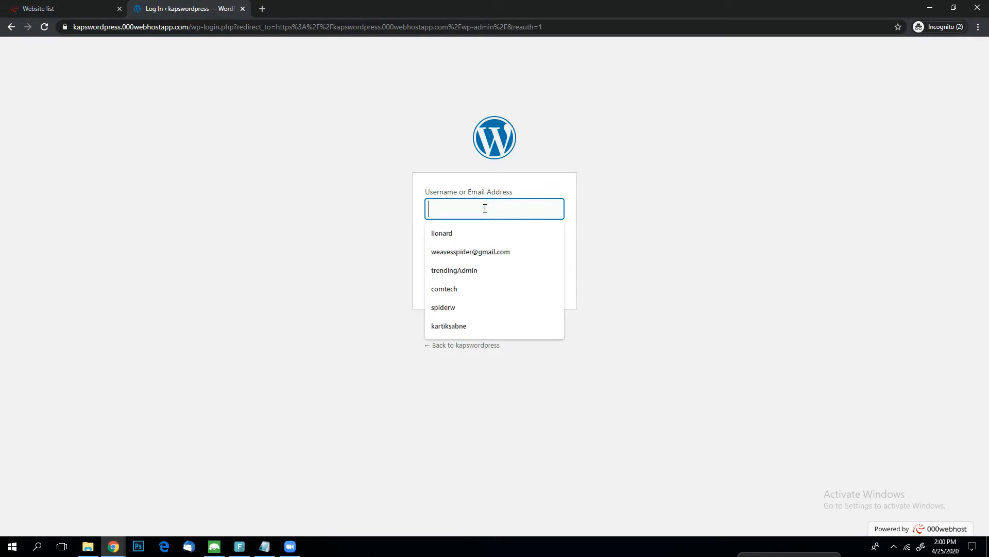
pyautogui.write('admin')
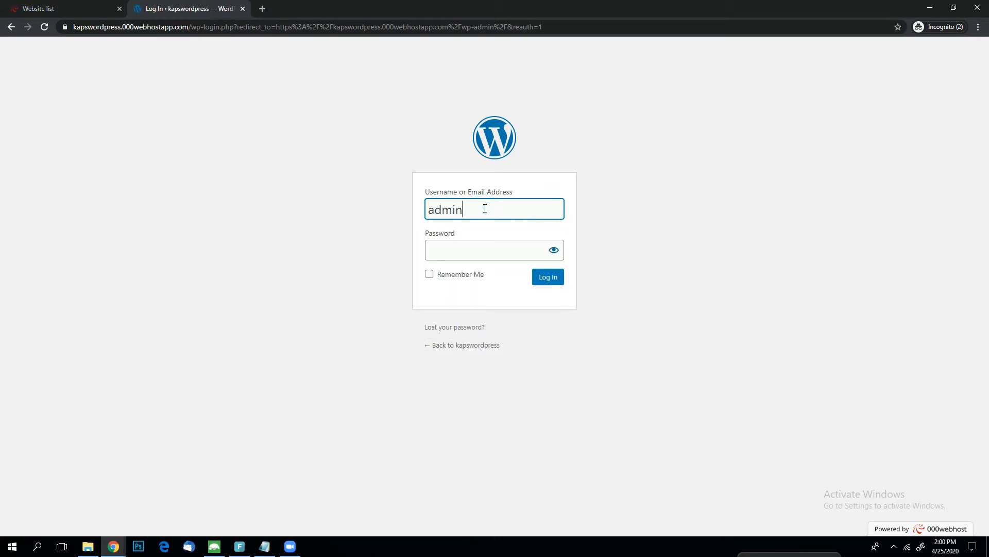
pyautogui.click(471, 247)
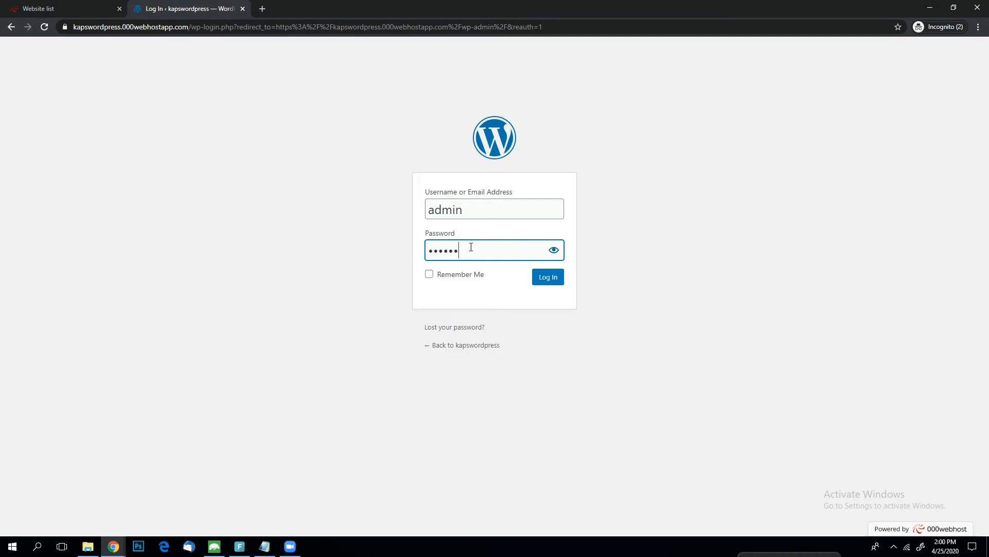
pyautogui.press('Return')
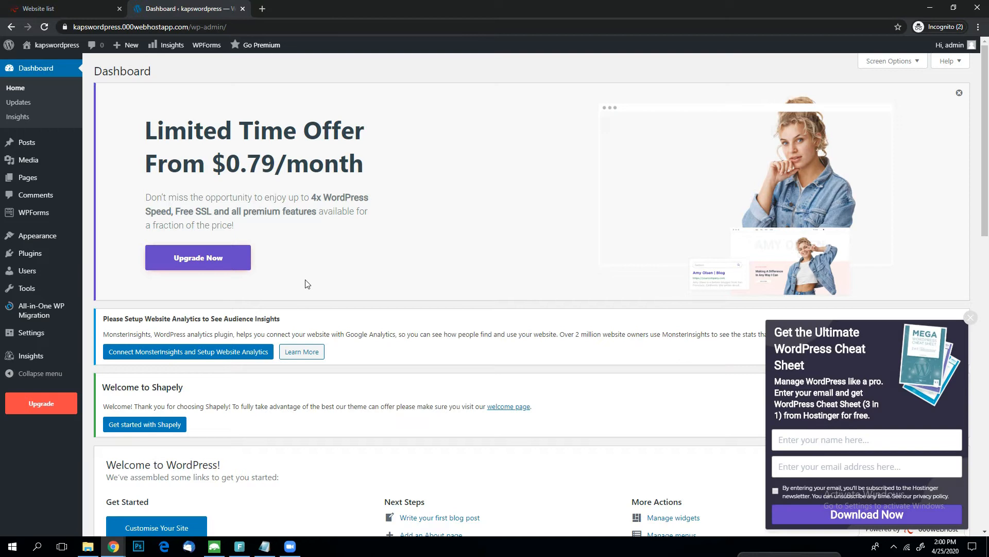
# Dismiss the cheat sheet pop-up and the limited time offer banner, and view the installed themes.
pyautogui.click(970, 317)
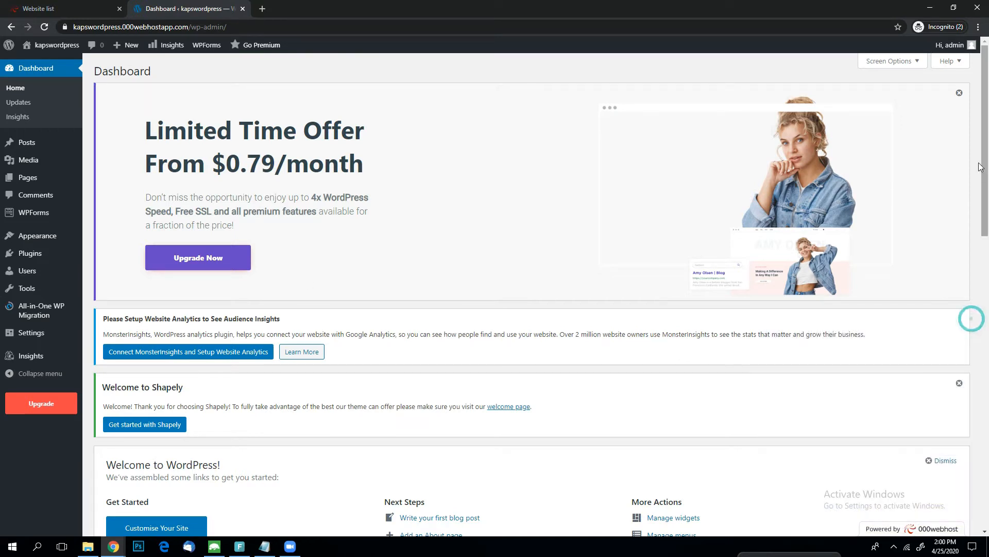
pyautogui.click(959, 93)
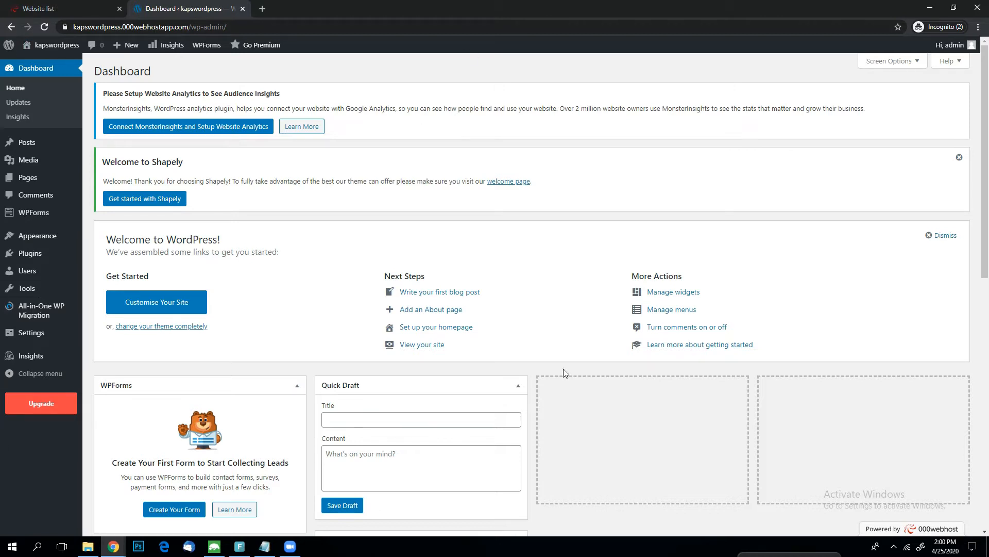
pyautogui.moveTo(39, 240)
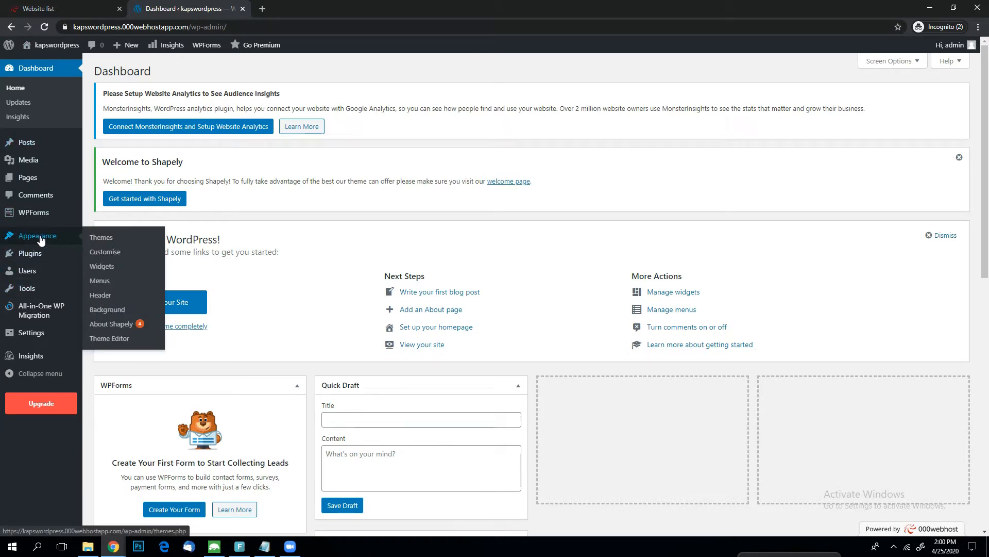
pyautogui.click(101, 238)
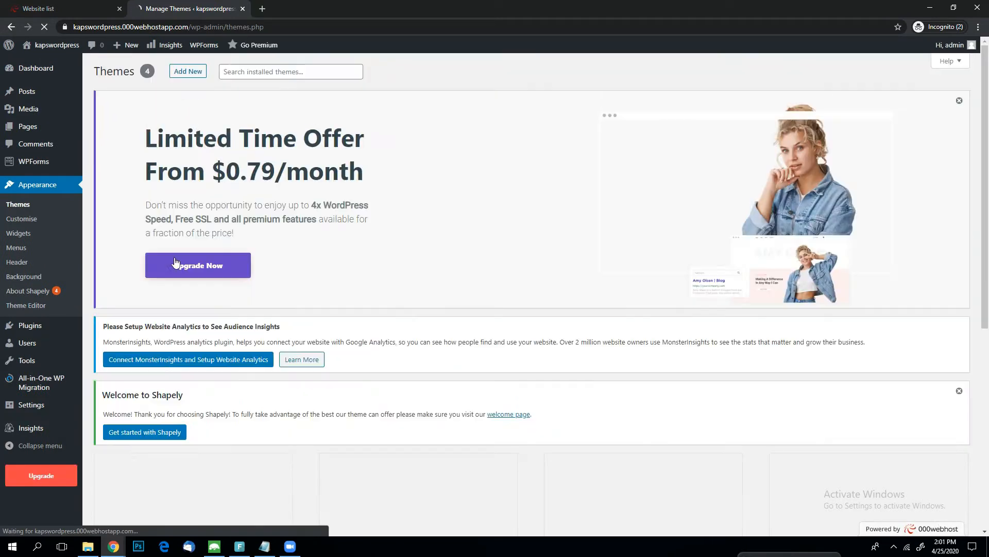
pyautogui.scroll(-2, 355, 276)
pyautogui.scroll(-3, 364, 279)
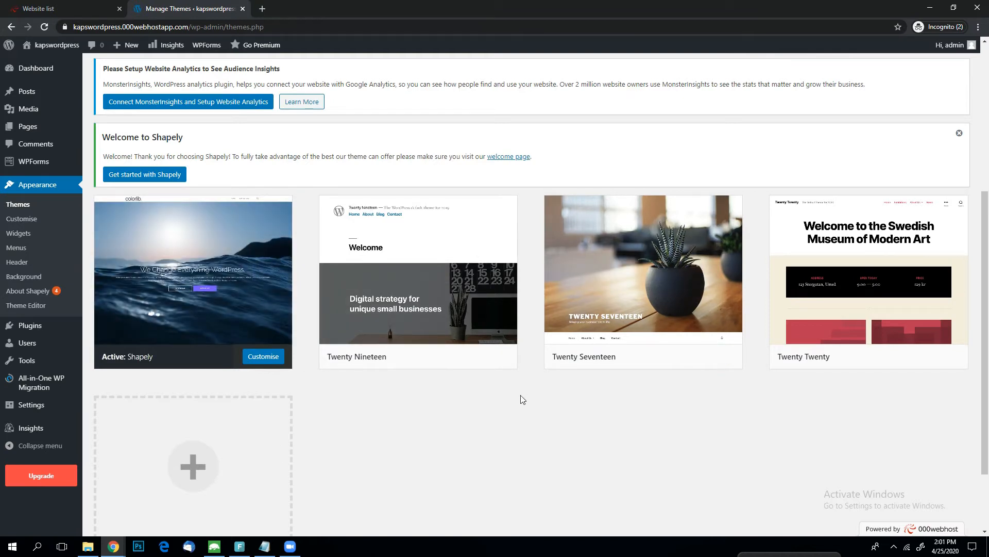
pyautogui.scroll(2, 443, 361)
pyautogui.scroll(3, 219, 177)
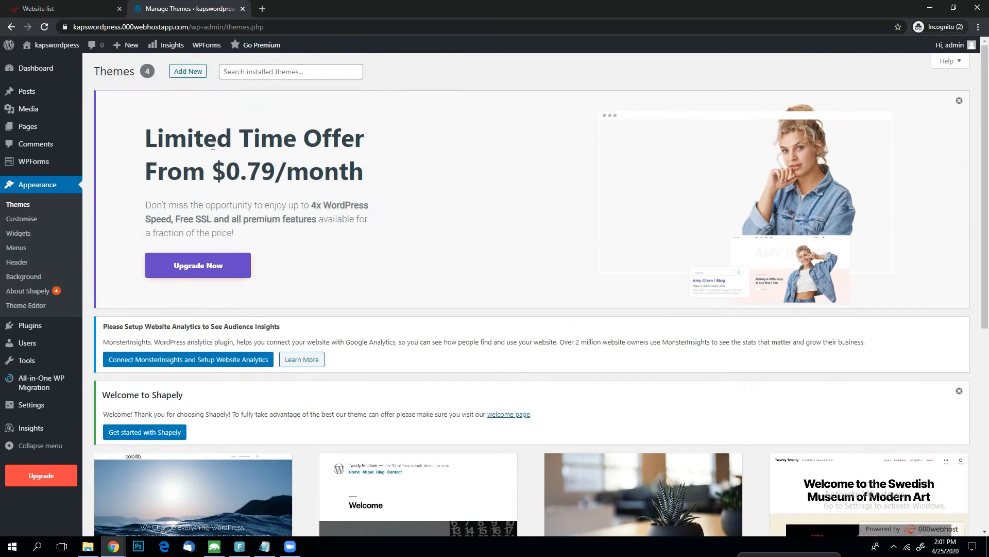
# Start adding a new theme and search the theme directory for OceanWp.
pyautogui.click(192, 77)
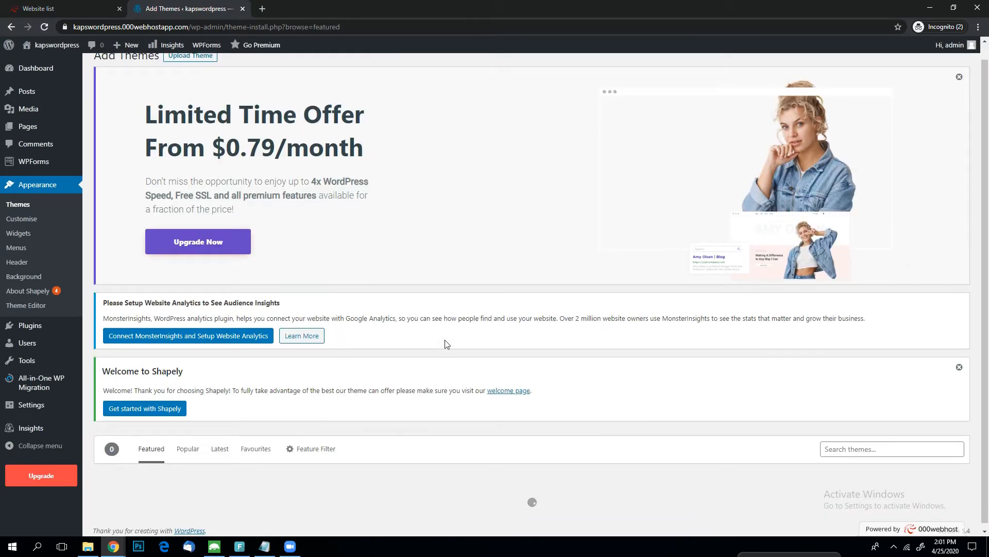
pyautogui.scroll(-6, 446, 344)
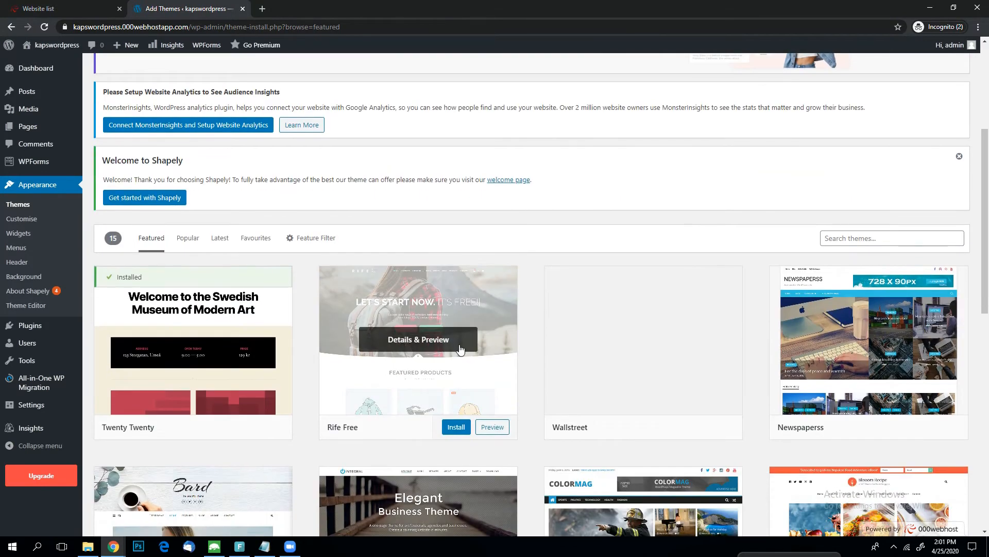
pyautogui.scroll(2, 839, 282)
pyautogui.click(845, 238)
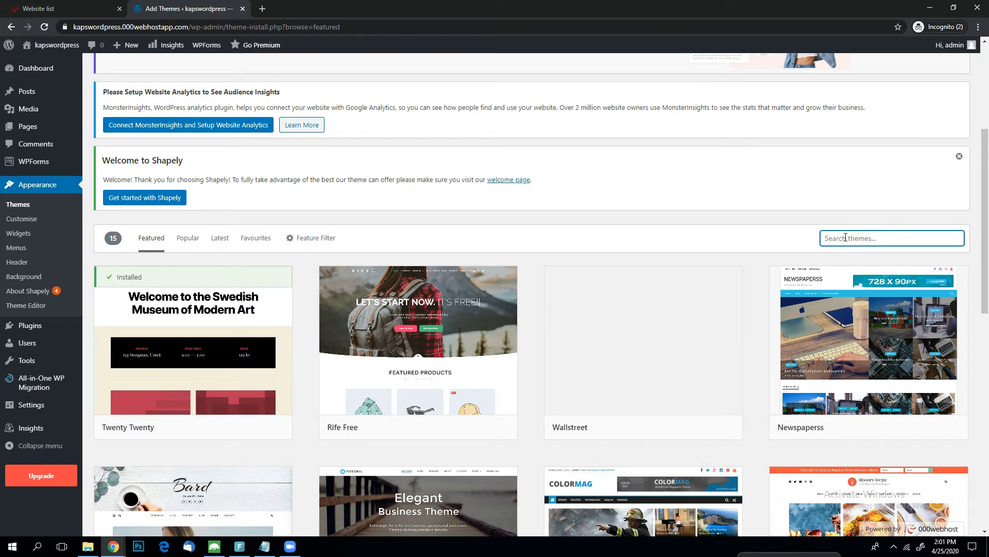
pyautogui.write('OceanWp')
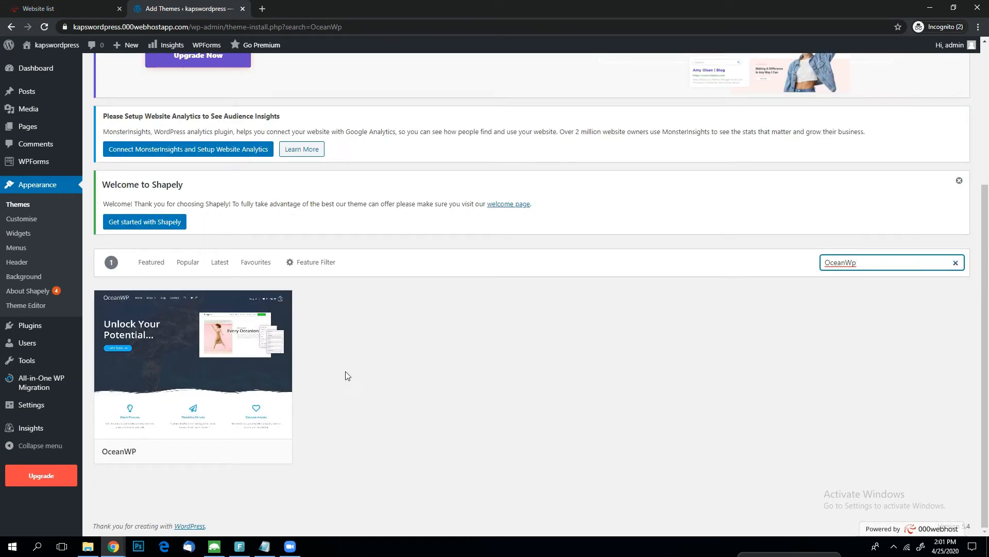
# Install and activate the OceanWP theme.
pyautogui.moveTo(240, 369)
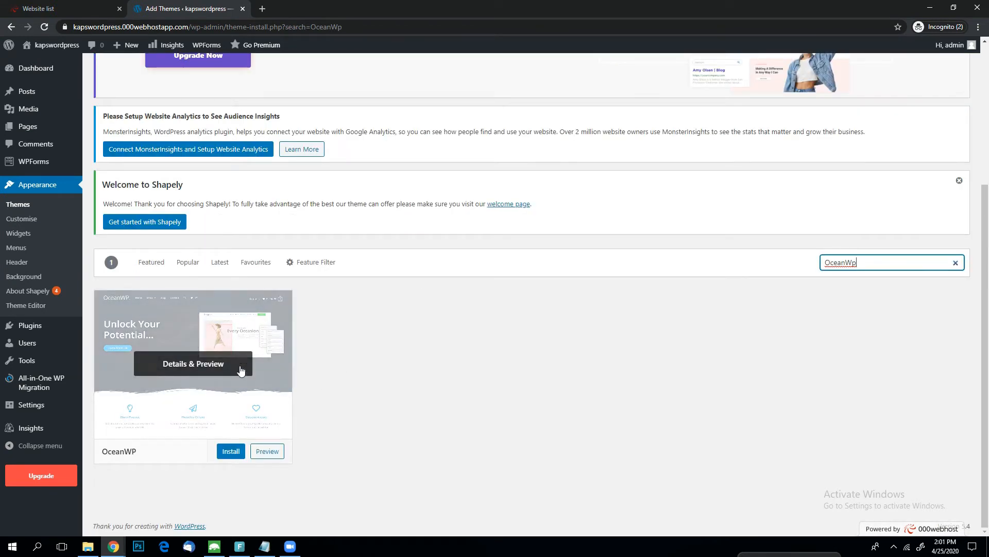
pyautogui.click(231, 452)
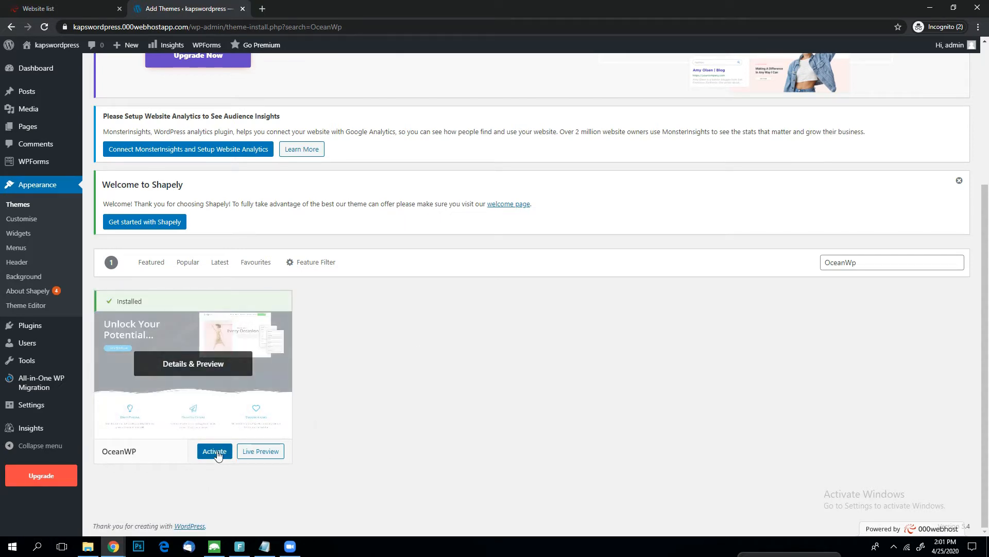
pyautogui.click(216, 452)
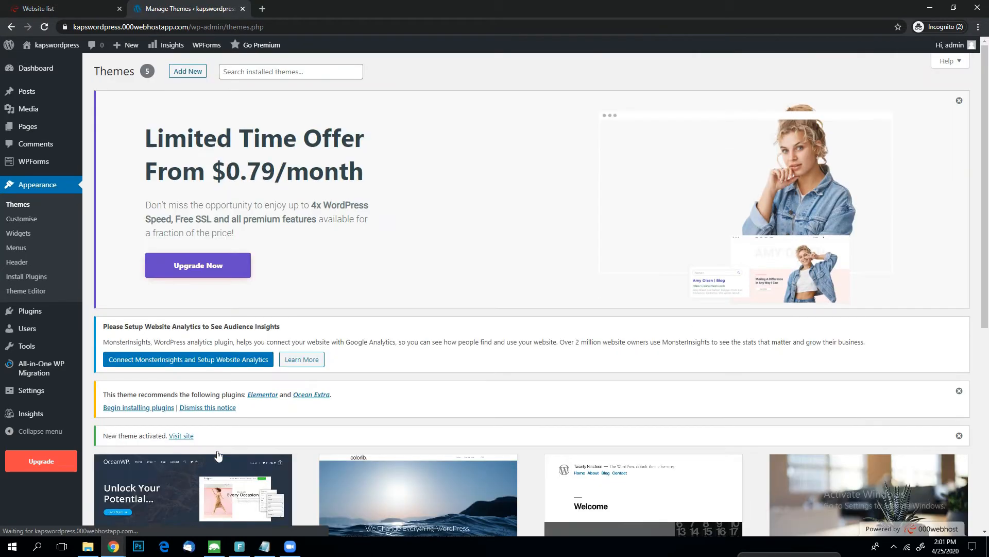
# Begin installing the theme's recommended plugins, Elementor and Ocean Extra, and dismiss the offer banner on the installation page.
pyautogui.scroll(-3, 421, 364)
pyautogui.moveTo(256, 252); pyautogui.dragTo(106, 236)
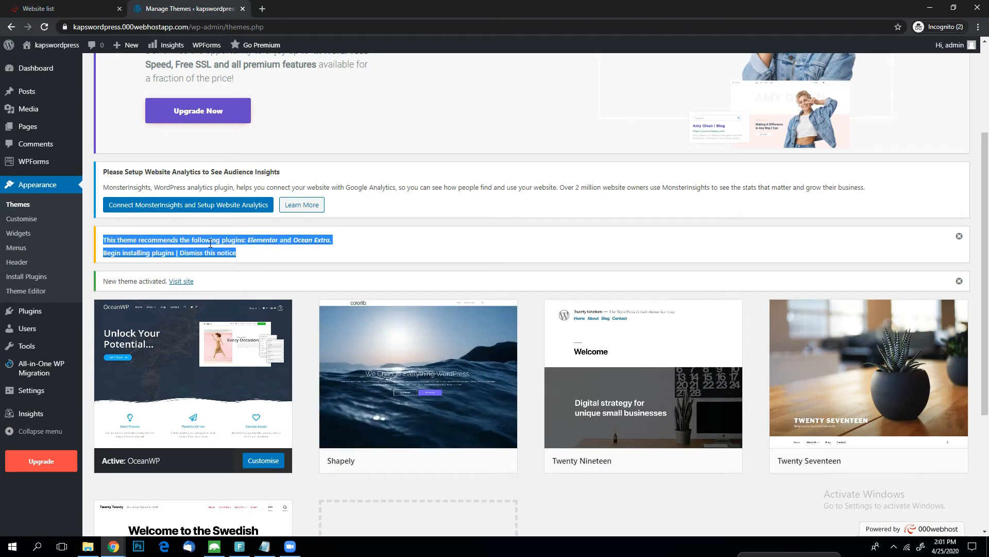
pyautogui.click(283, 259)
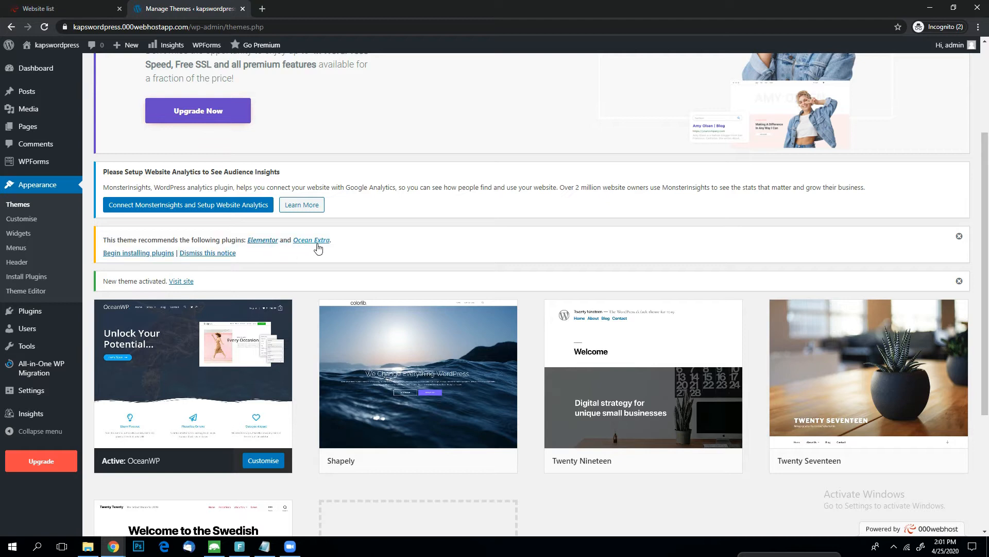
pyautogui.moveTo(254, 260); pyautogui.dragTo(101, 241)
pyautogui.click(287, 261)
pyautogui.click(136, 255)
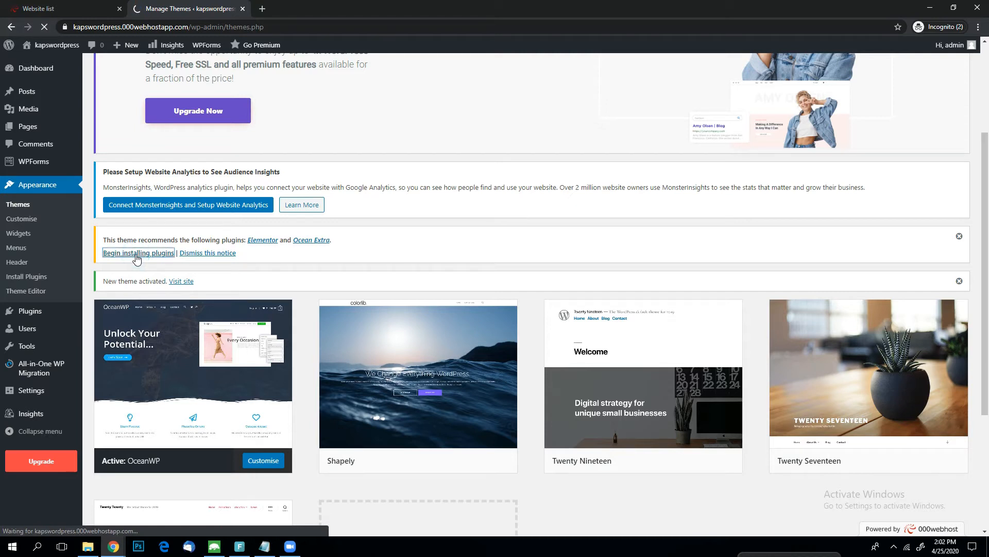
pyautogui.scroll(-1, 341, 388)
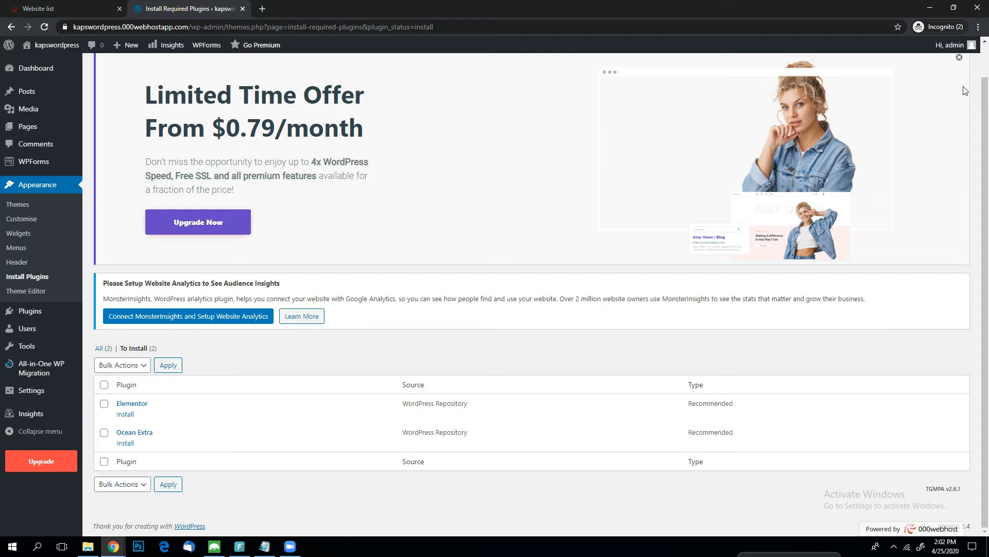
pyautogui.click(959, 57)
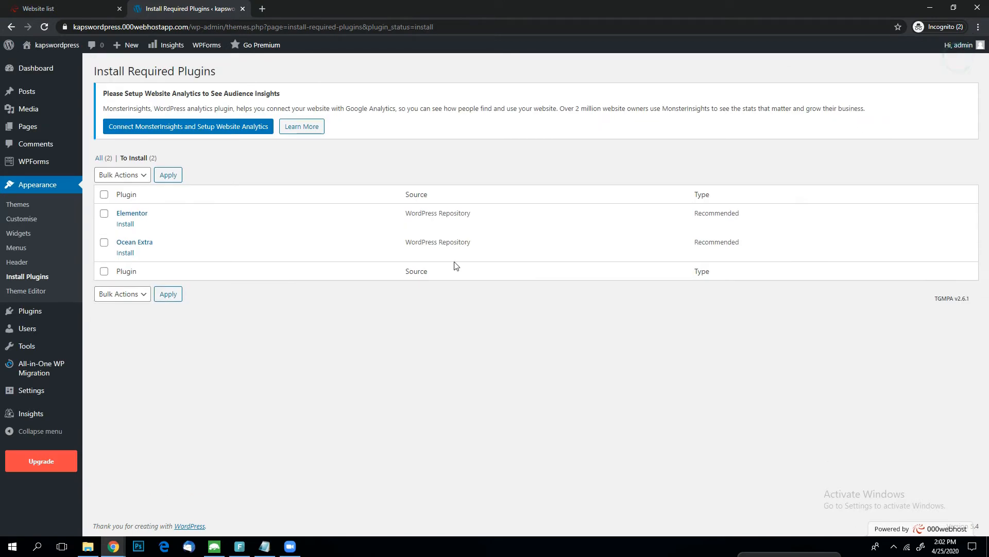
# Apply the bulk Install action to both the Elementor and Ocean Extra plugins.
pyautogui.click(104, 196)
pyautogui.click(126, 176)
pyautogui.click(114, 200)
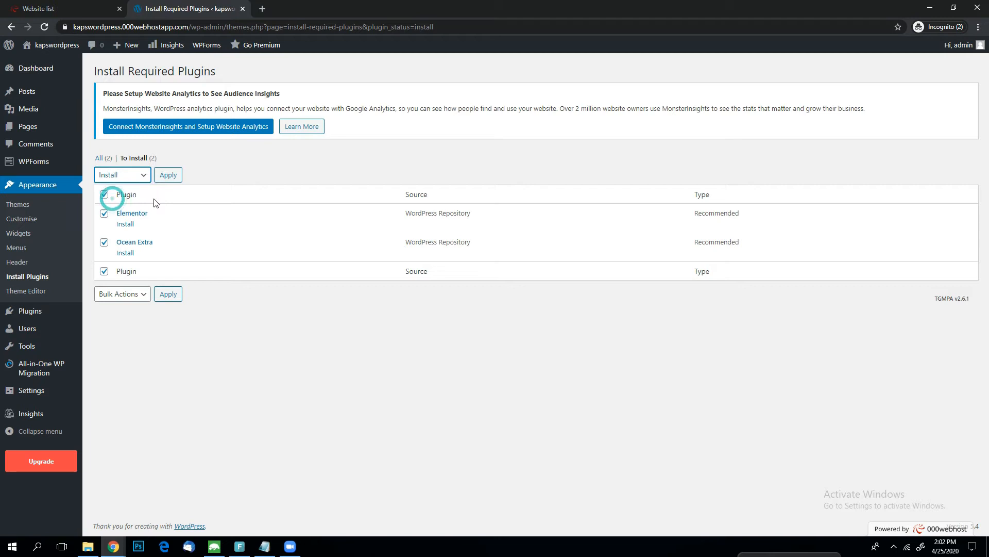
pyautogui.click(172, 176)
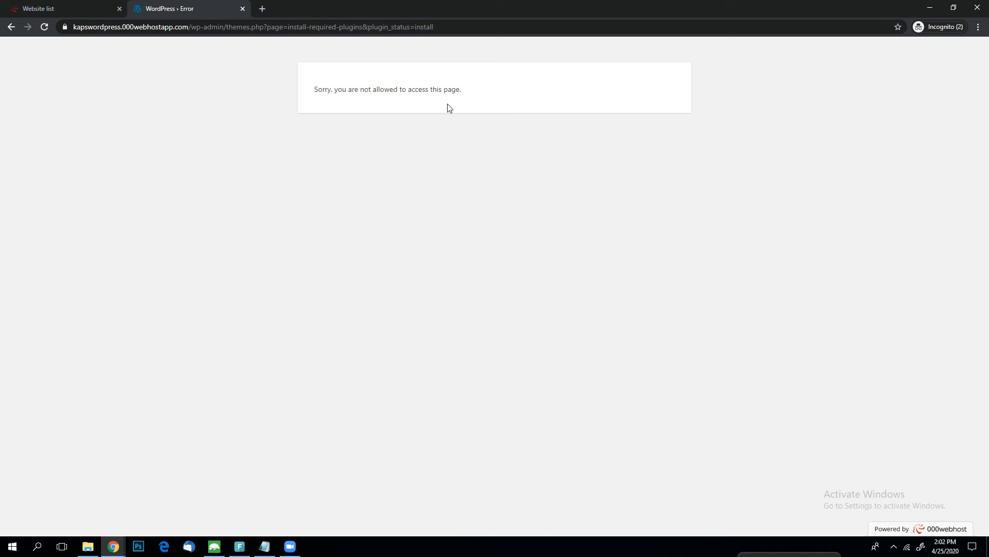
# Load the site's /wp-admin/ address again and close the Elementor getting started page.
pyautogui.moveTo(192, 27); pyautogui.dragTo(551, 31)
pyautogui.click(236, 27)
pyautogui.press('BackSpace')
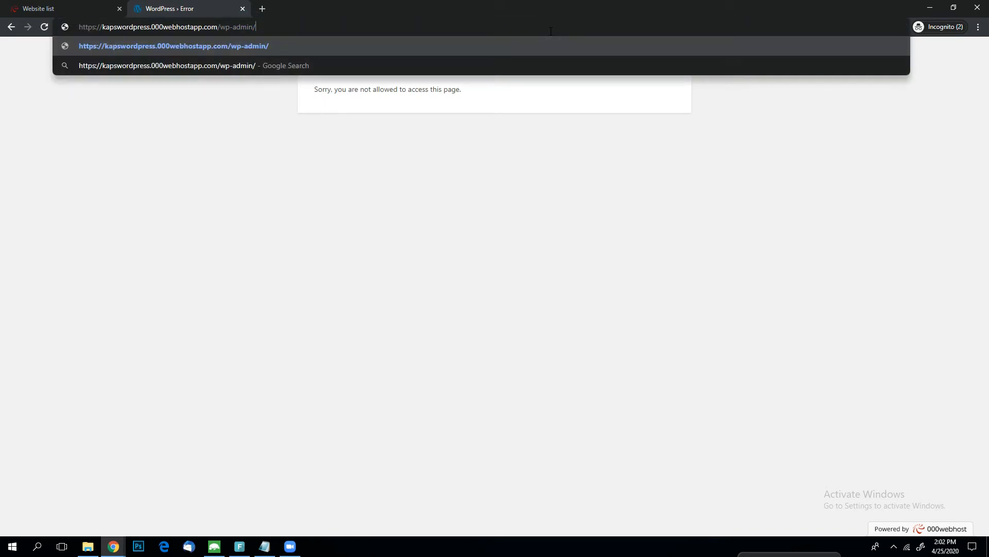
pyautogui.press('Return')
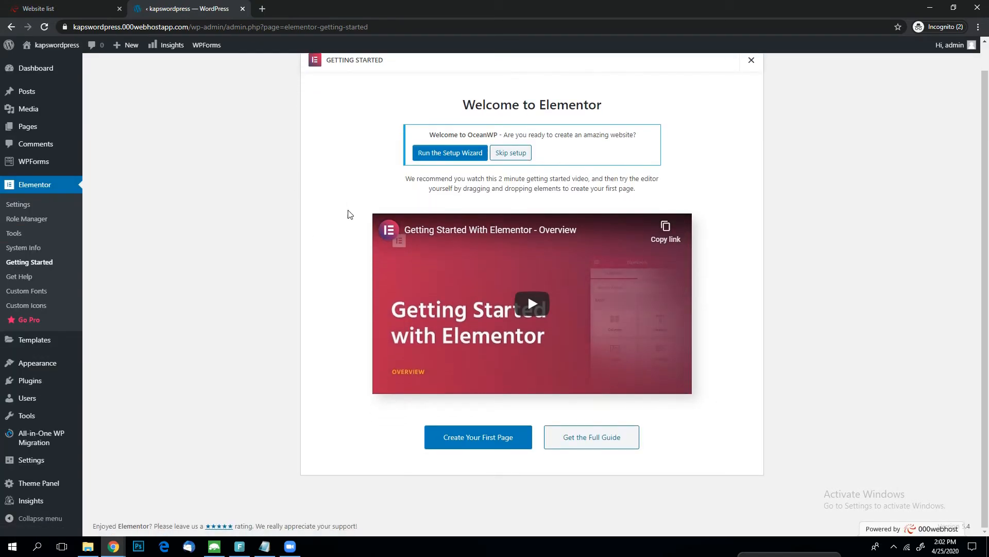
pyautogui.click(752, 87)
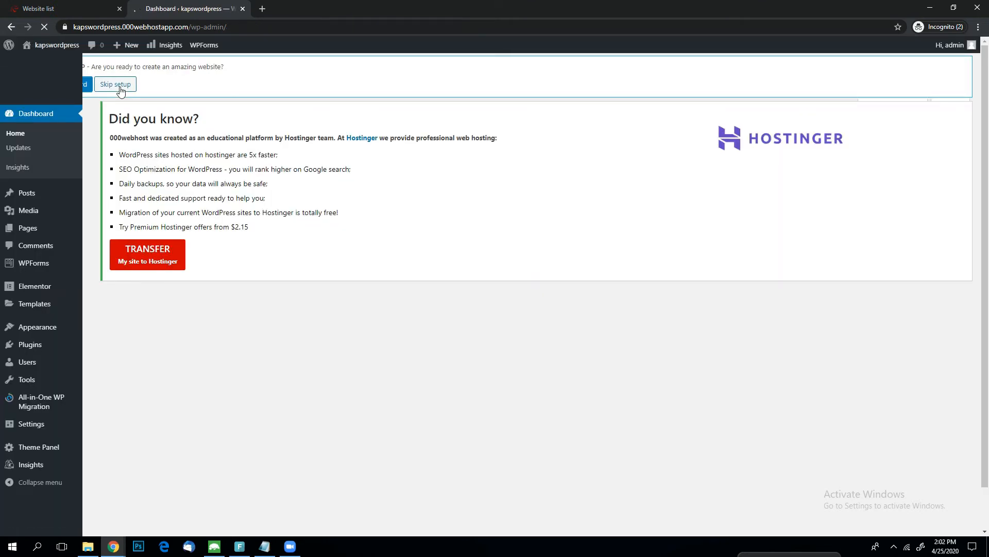
# Open the OceanWP Theme Panel from the dashboard and skip the opt-in for notifications and diagnostic tracking.
pyautogui.scroll(-5, 123, 379)
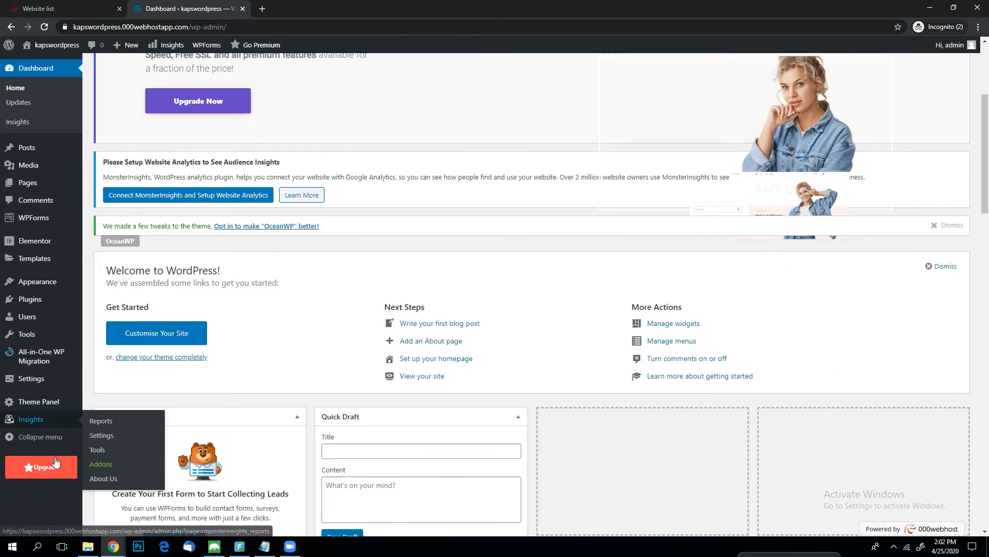
pyautogui.click(38, 408)
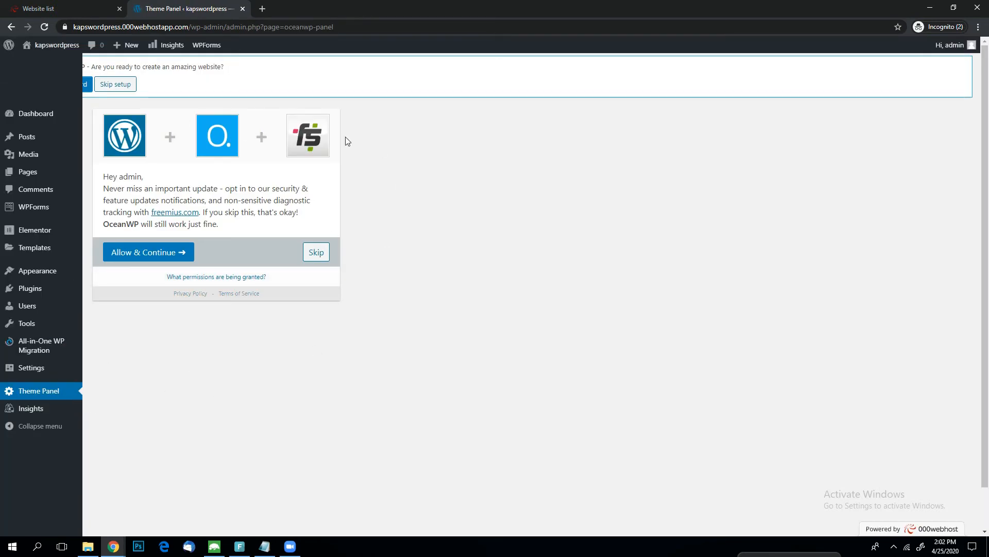
pyautogui.click(318, 252)
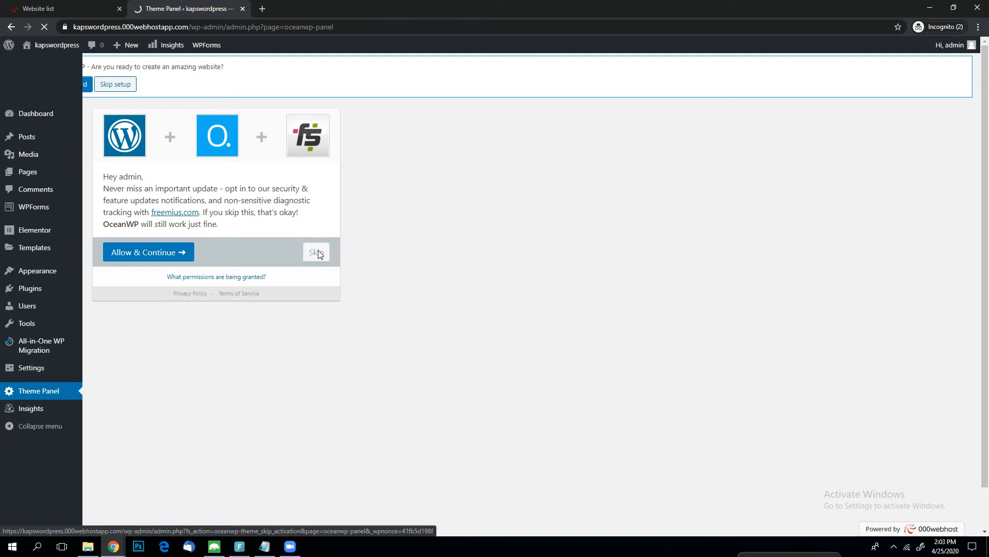
# Look through the Theme Panel's customizer sections and getting started options, and open the Install Demos page.
pyautogui.scroll(-4, 448, 325)
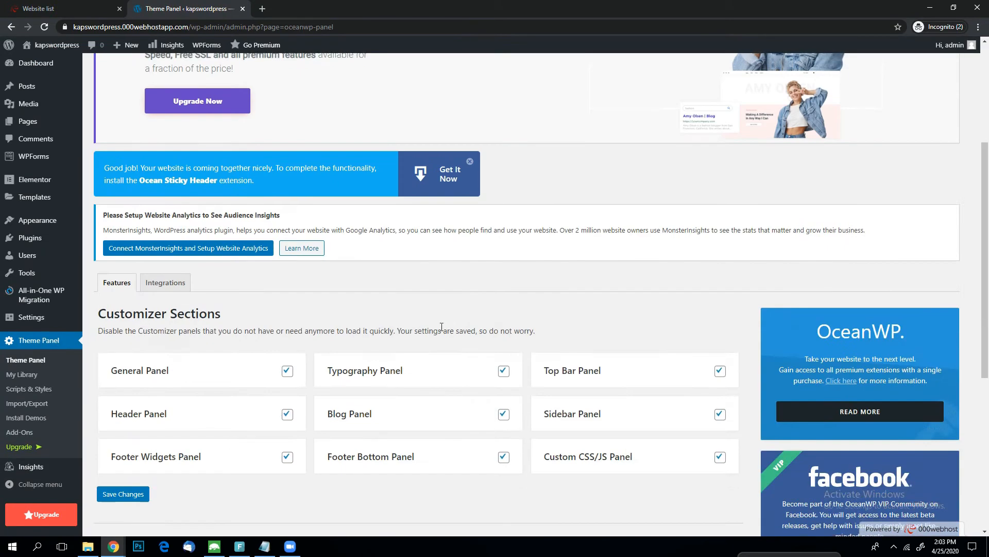
pyautogui.scroll(-4, 409, 256)
pyautogui.scroll(8, 569, 378)
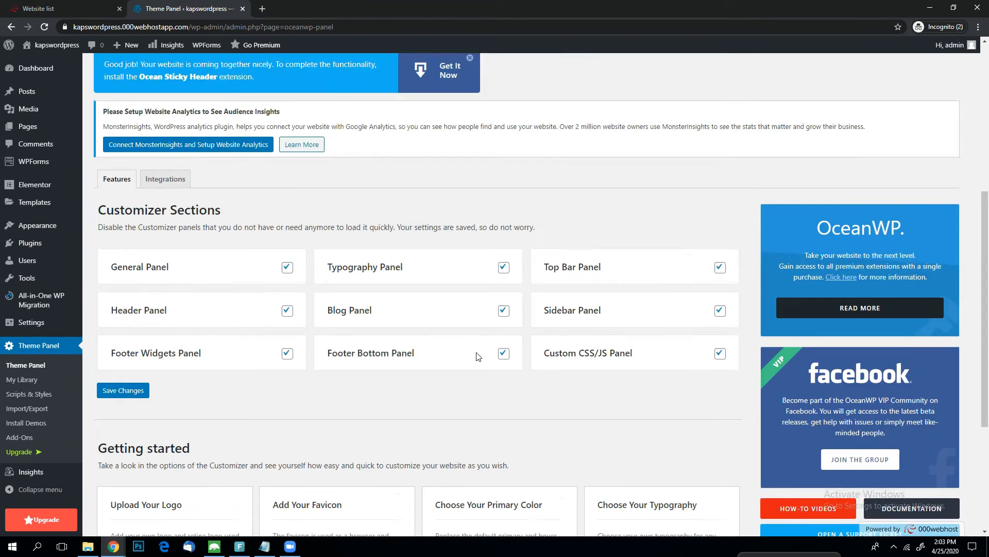
pyautogui.scroll(-8, 560, 376)
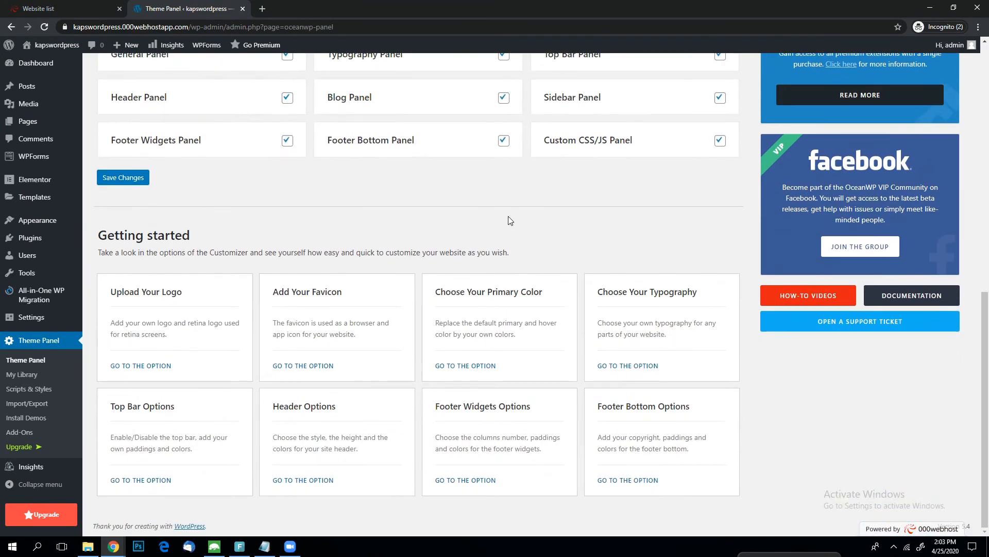
pyautogui.scroll(8, 512, 210)
pyautogui.scroll(-5, 254, 355)
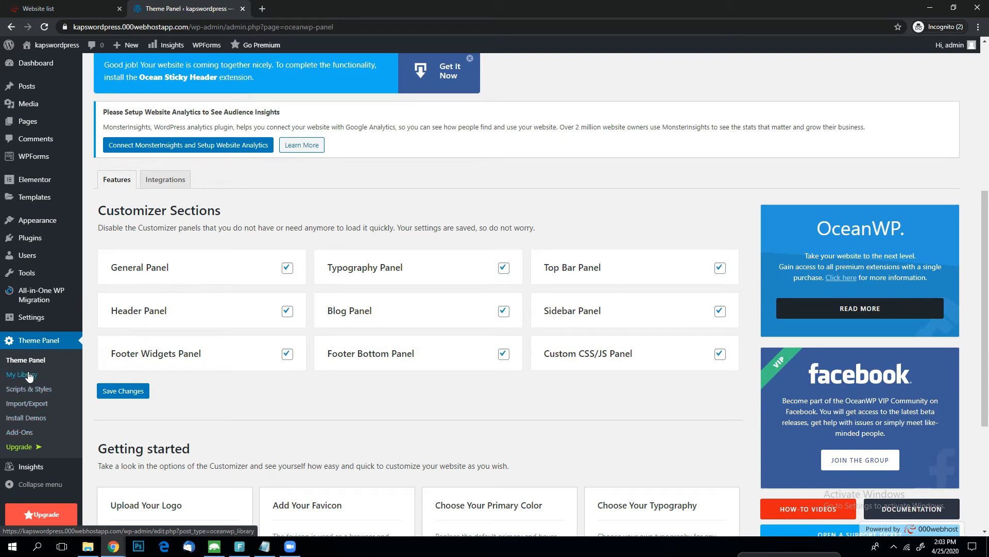
pyautogui.click(35, 423)
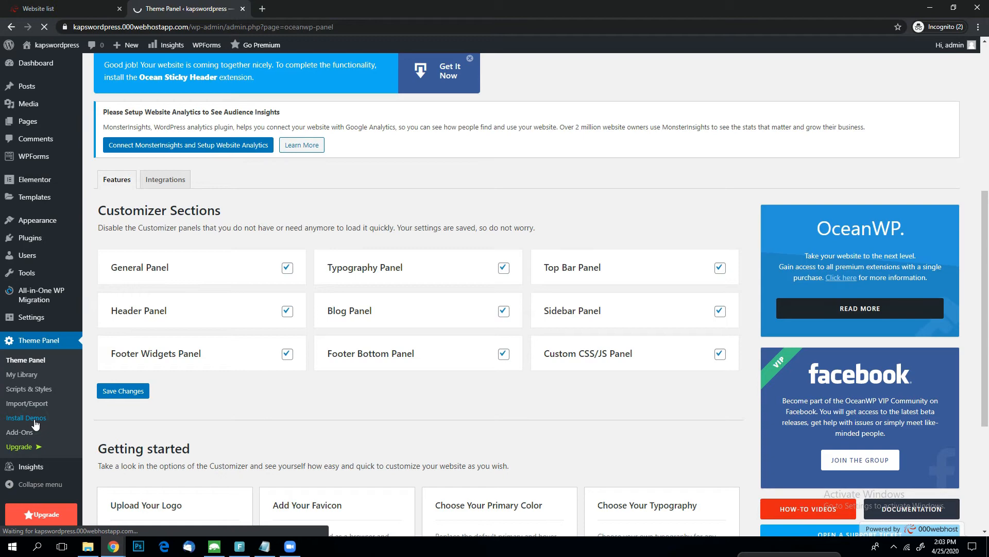
# Browse the OceanWP demo templates to find one that suits the site.
pyautogui.scroll(-5, 378, 323)
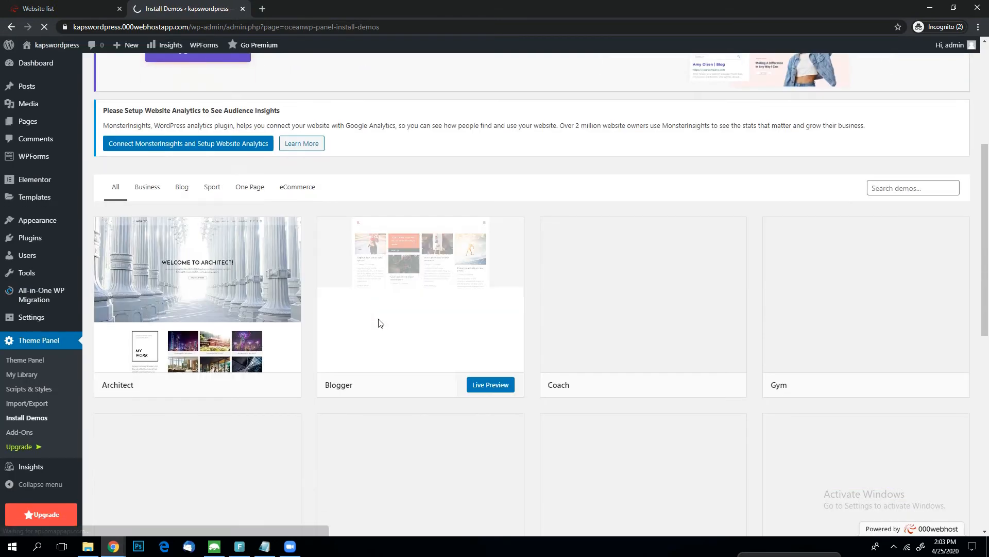
pyautogui.scroll(-10, 378, 323)
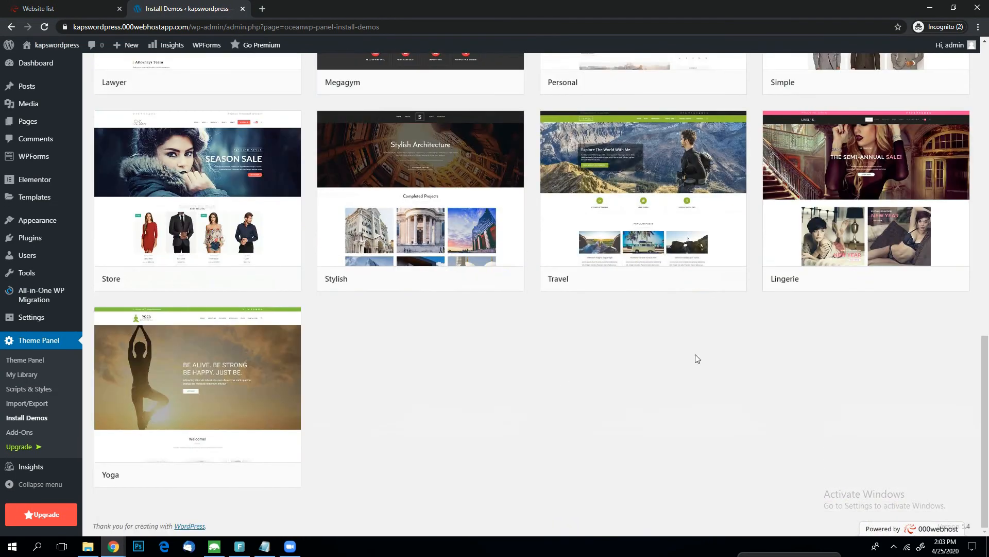
pyautogui.scroll(15, 342, 309)
pyautogui.scroll(-5, 639, 289)
pyautogui.scroll(-7, 639, 289)
pyautogui.scroll(6, 257, 335)
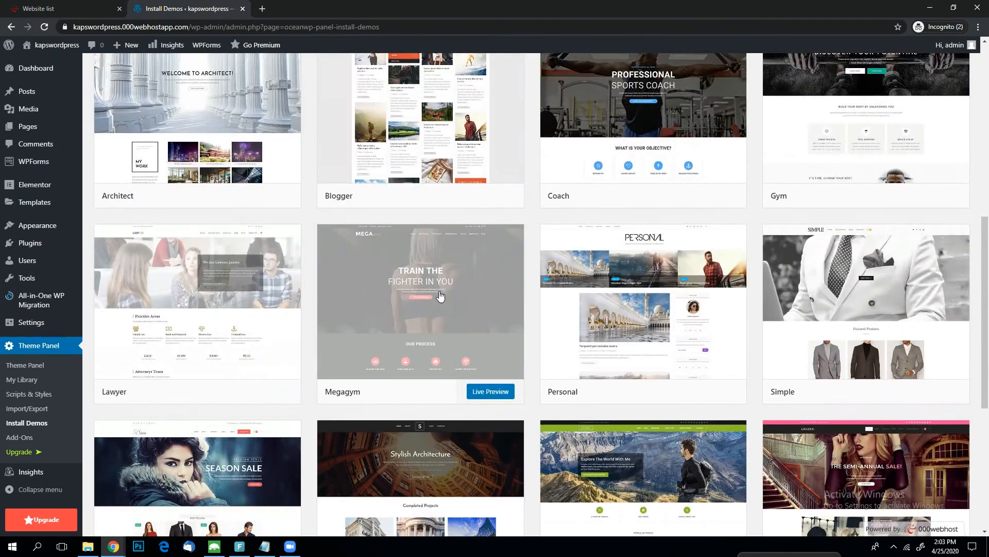
pyautogui.scroll(5, 440, 295)
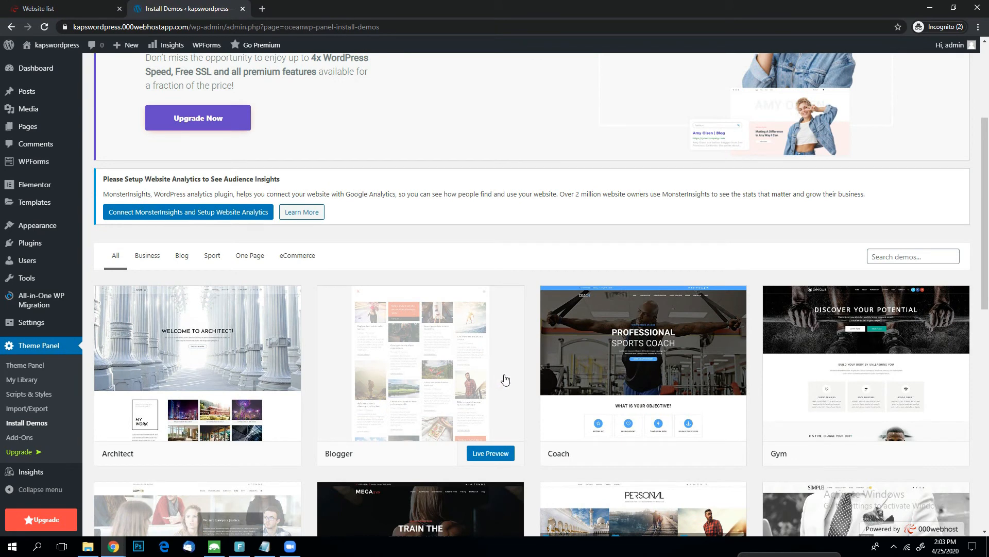
pyautogui.scroll(-10, 648, 376)
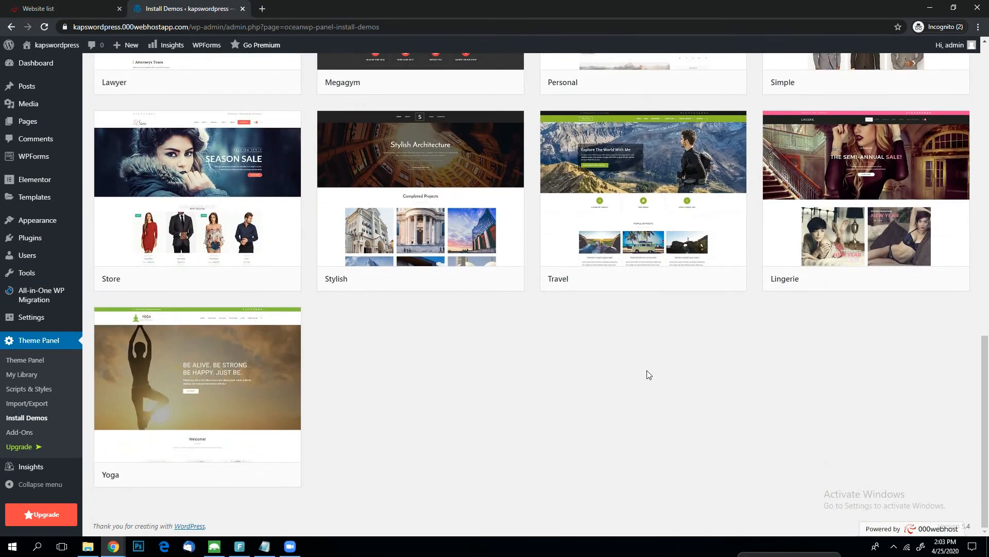
pyautogui.scroll(4, 627, 369)
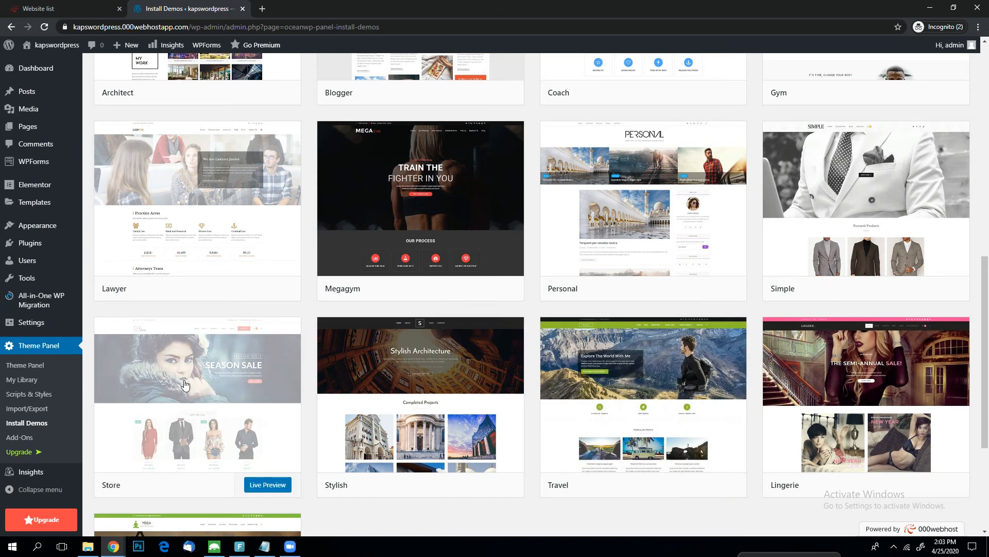
pyautogui.scroll(-3, 169, 308)
pyautogui.scroll(3, 247, 265)
pyautogui.scroll(4, 572, 376)
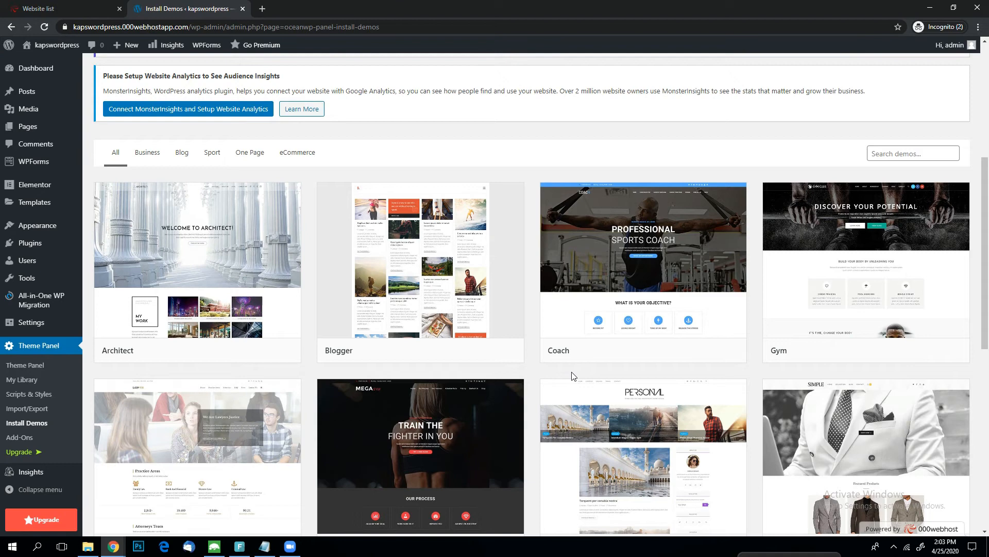
pyautogui.scroll(-8, 572, 376)
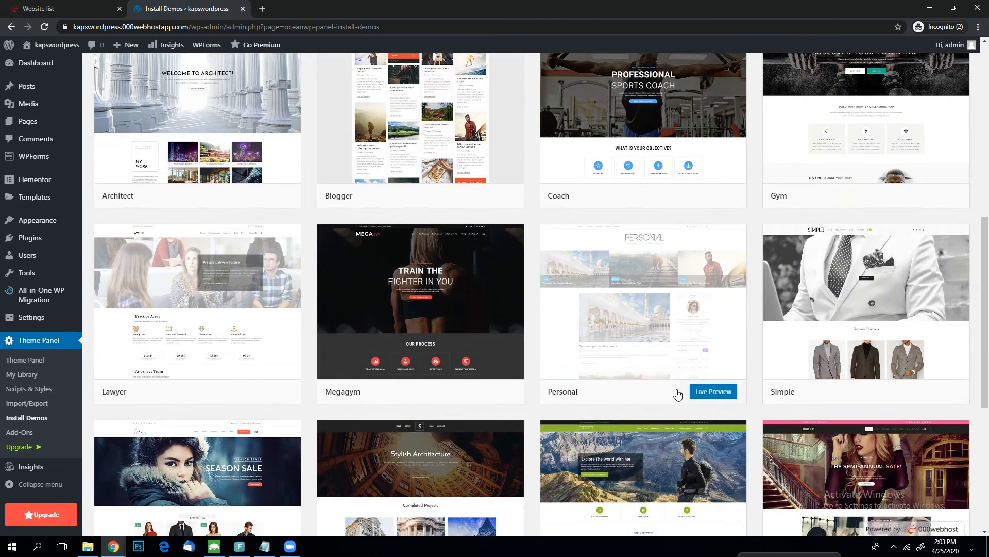
pyautogui.scroll(8, 673, 407)
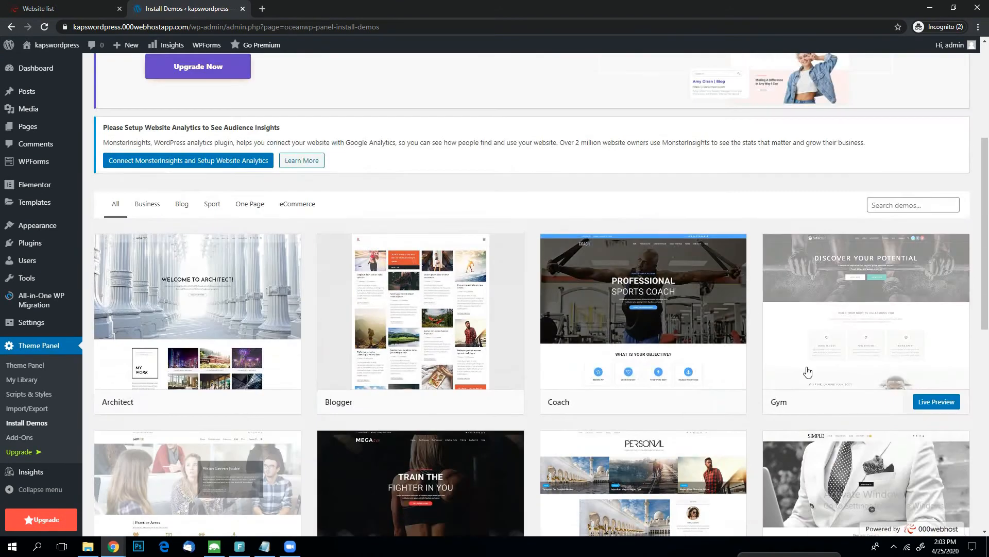
pyautogui.scroll(-2, 716, 453)
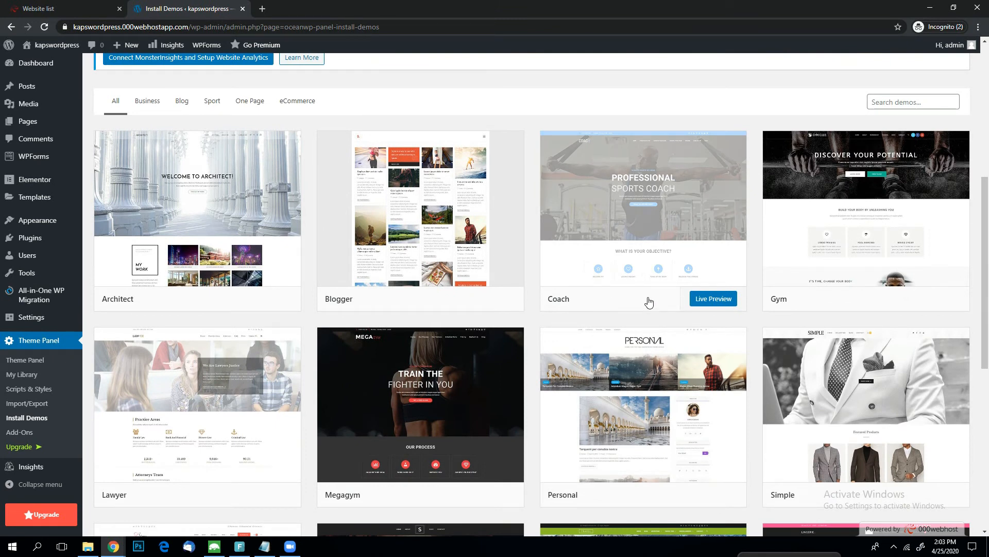
# Choose the Coach demo for import and install its required Ocean Social Sharing plugin.
pyautogui.click(611, 304)
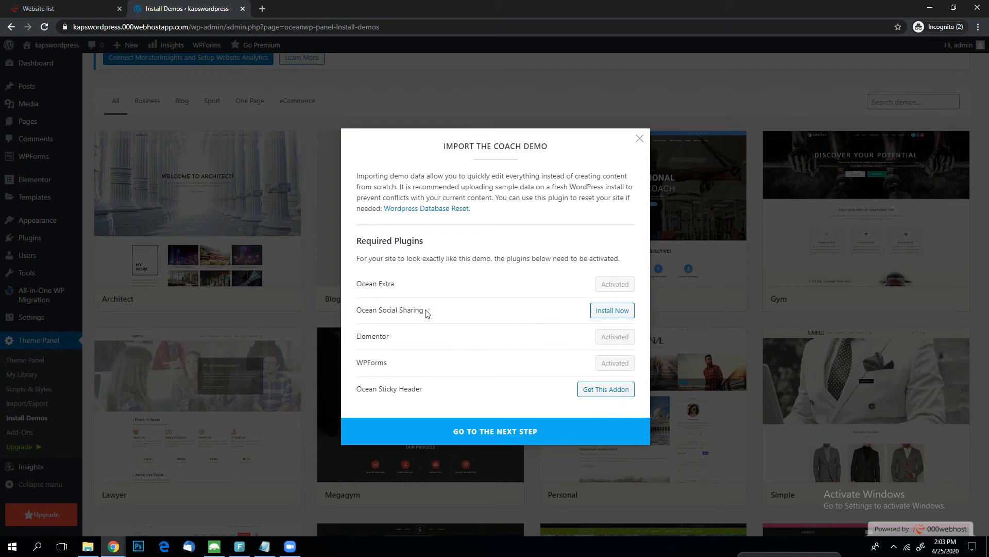
pyautogui.moveTo(425, 312); pyautogui.dragTo(361, 311)
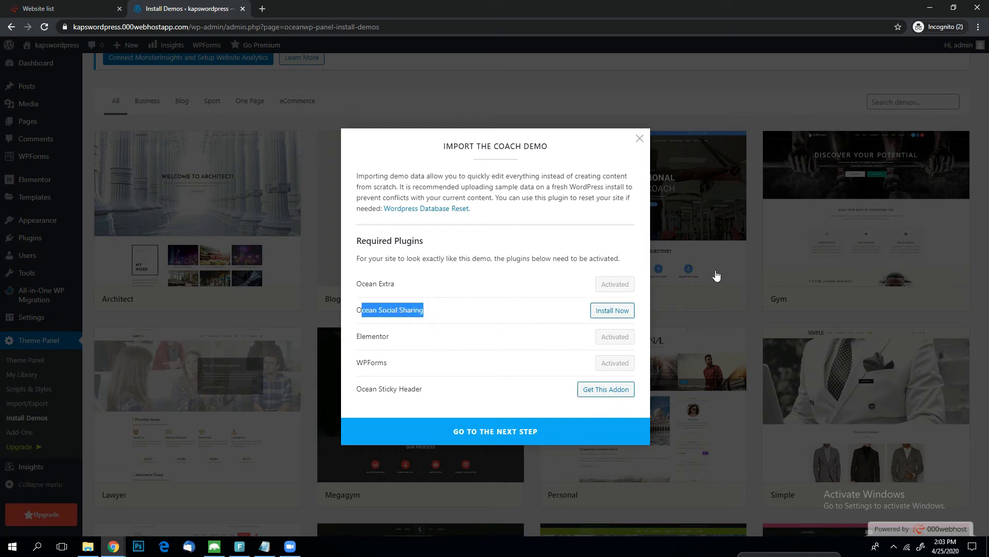
pyautogui.click(437, 318)
pyautogui.moveTo(355, 311); pyautogui.dragTo(431, 316)
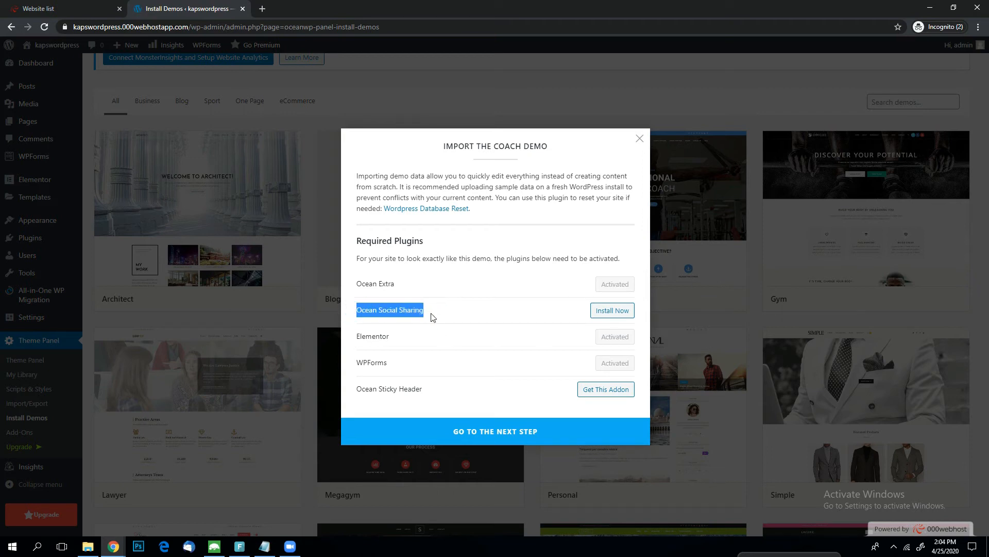
pyautogui.click(528, 313)
pyautogui.click(610, 317)
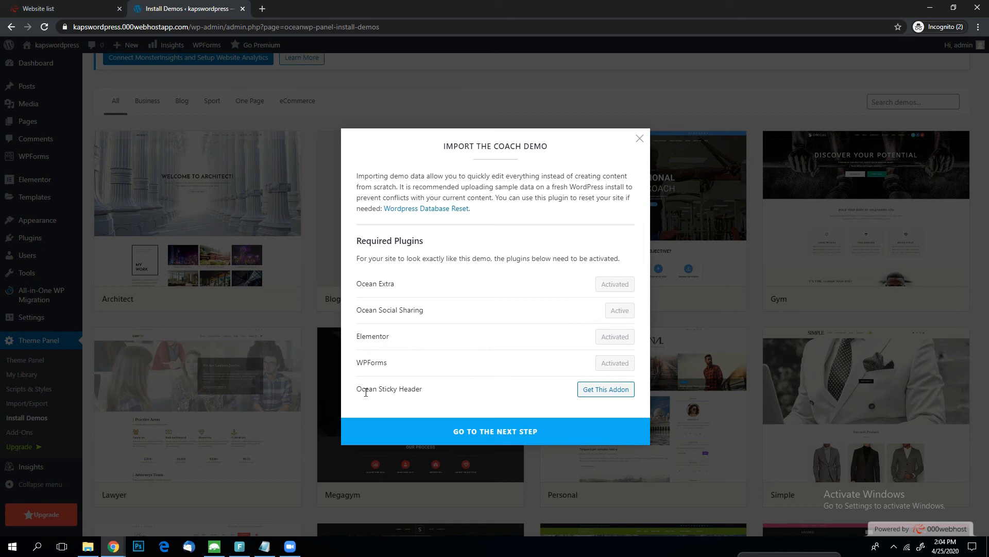
pyautogui.moveTo(378, 392); pyautogui.dragTo(432, 395)
pyautogui.click(434, 391)
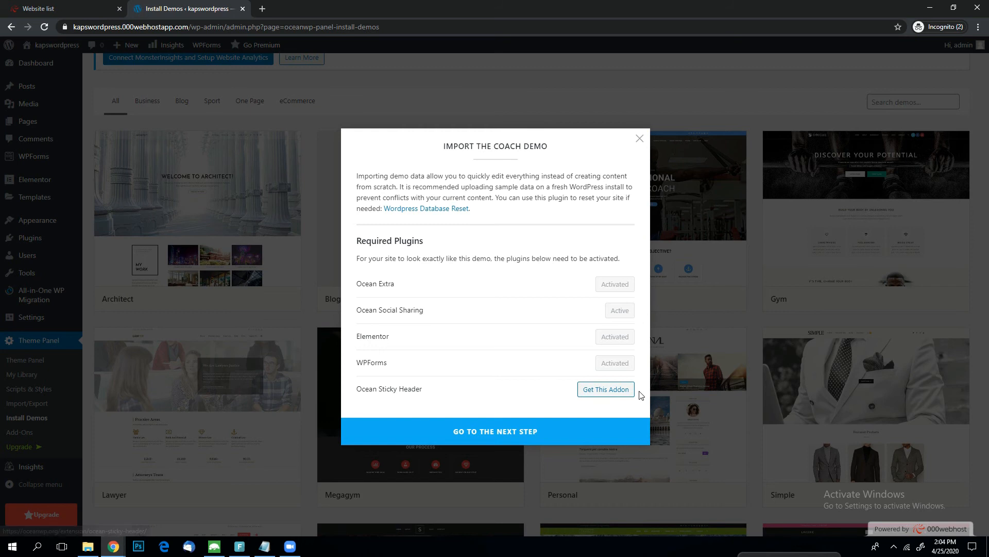
pyautogui.moveTo(416, 388); pyautogui.dragTo(354, 389)
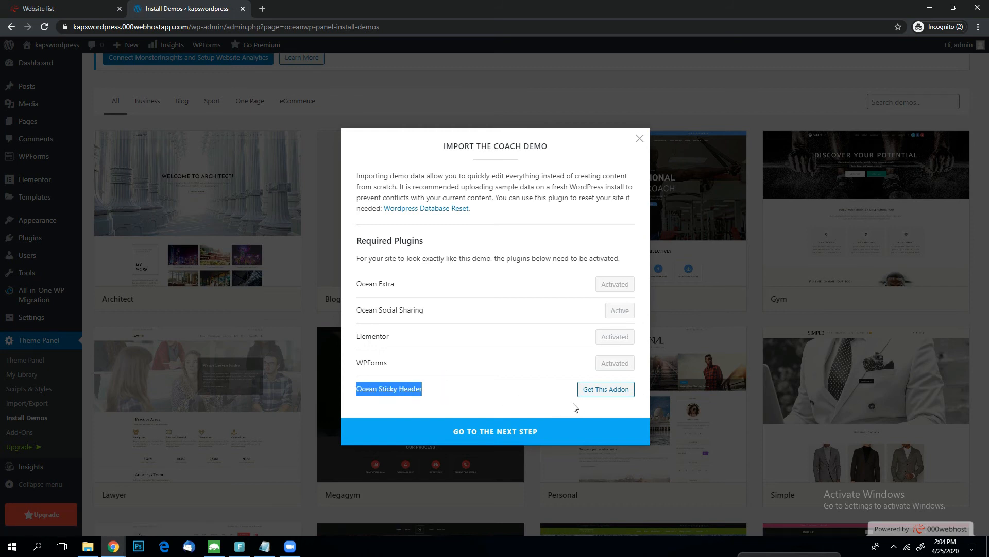
pyautogui.tripleClick(453, 387)
pyautogui.click(544, 401)
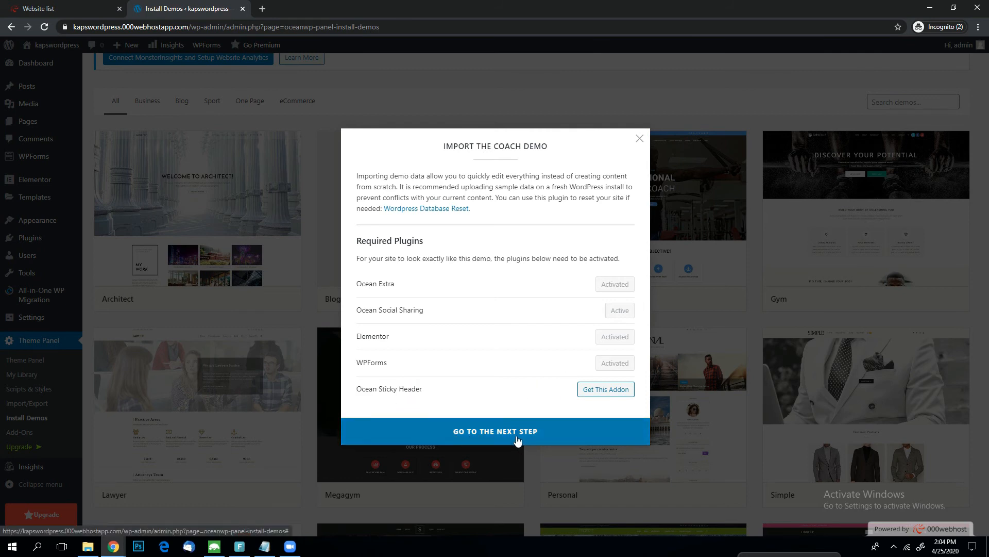
# Install the Coach demo with its XML data, customizer settings, widgets and contact form all included.
pyautogui.click(505, 437)
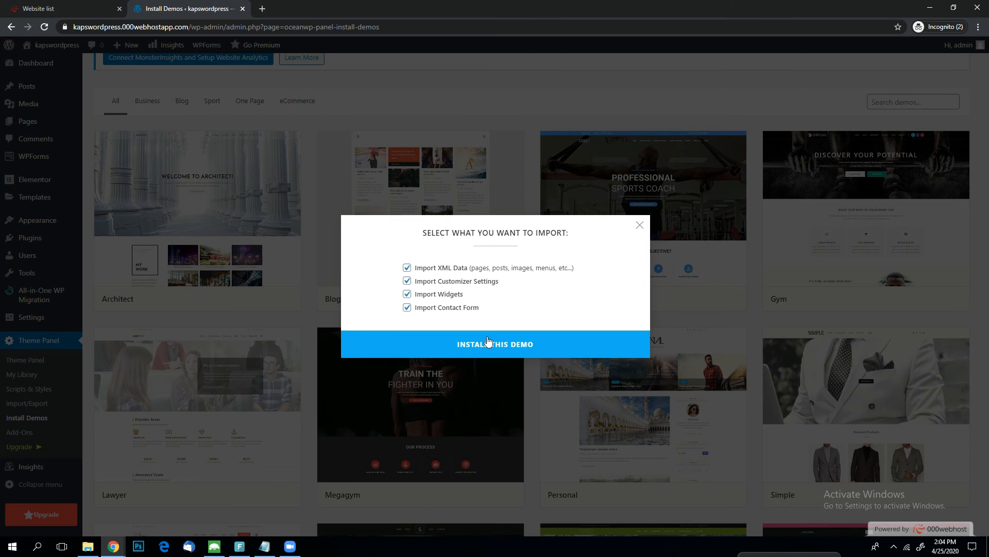
pyautogui.click(407, 266)
pyautogui.click(408, 269)
pyautogui.click(407, 278)
pyautogui.click(407, 281)
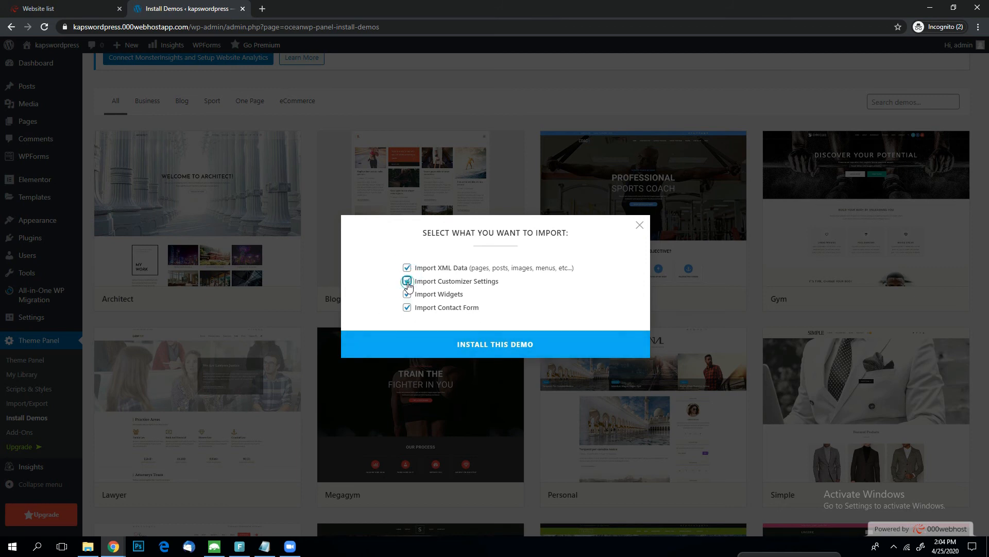
pyautogui.click(489, 347)
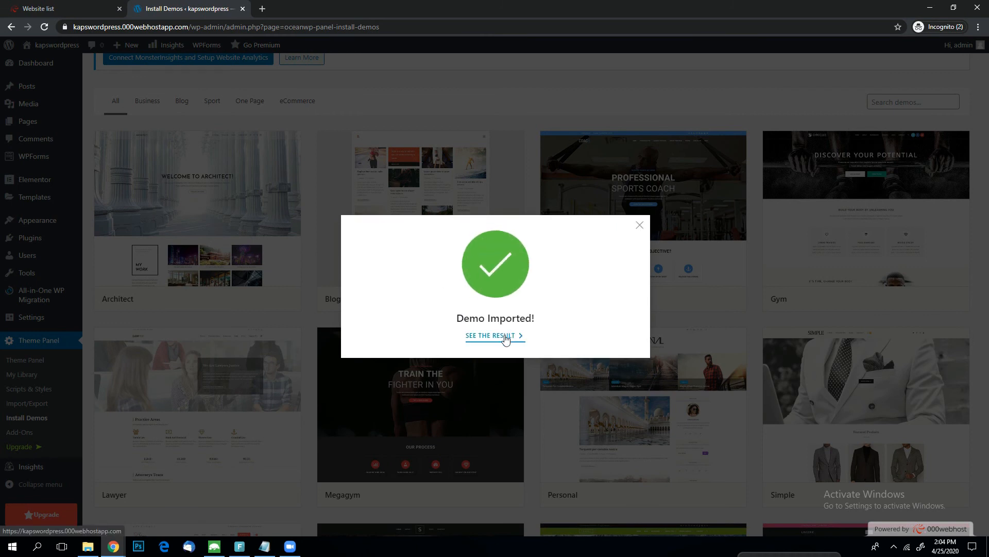
# Open the site in a new tab to see the import result and load its address again.
pyautogui.click(498, 336)
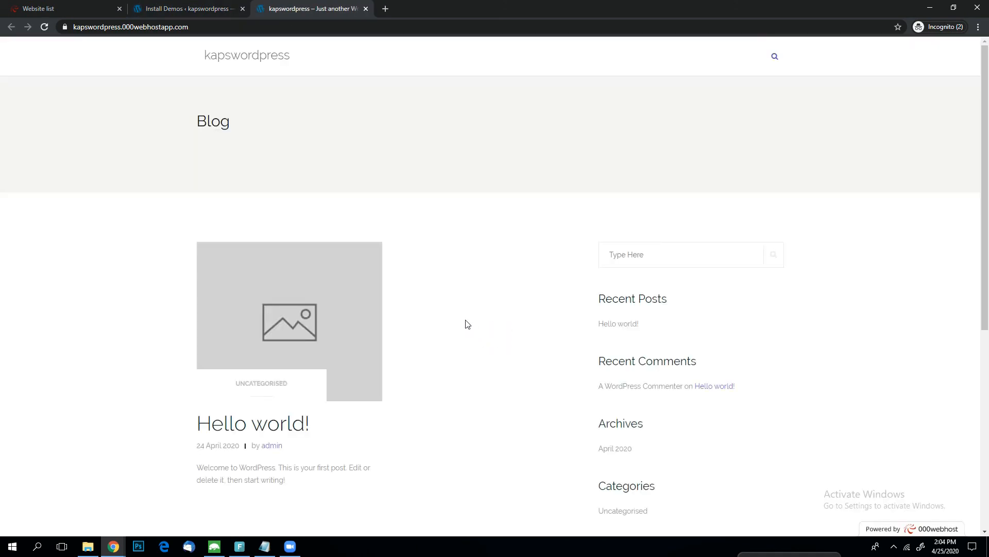
pyautogui.click(227, 28)
pyautogui.press('Return')
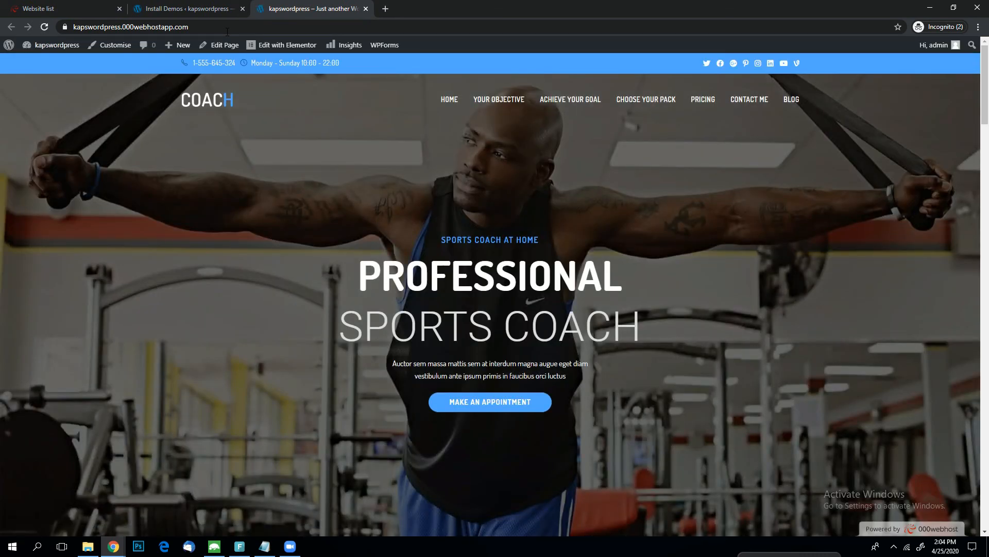
# Examine the sections of the imported Coach home page, including objectives, packs, testimonial and pricing plans, and reload it through its Home link.
pyautogui.scroll(-20, 644, 528)
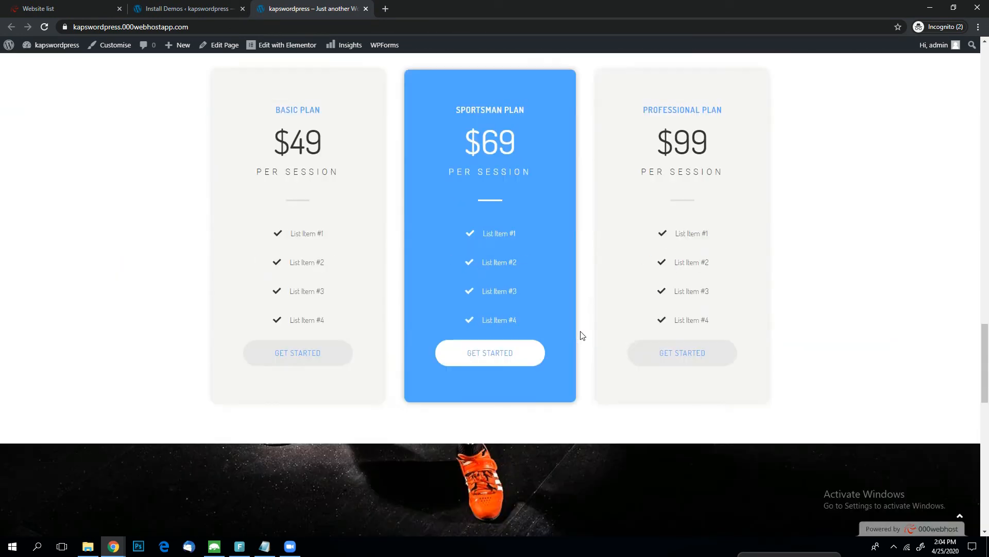
pyautogui.scroll(-3, 581, 335)
pyautogui.scroll(20, 581, 334)
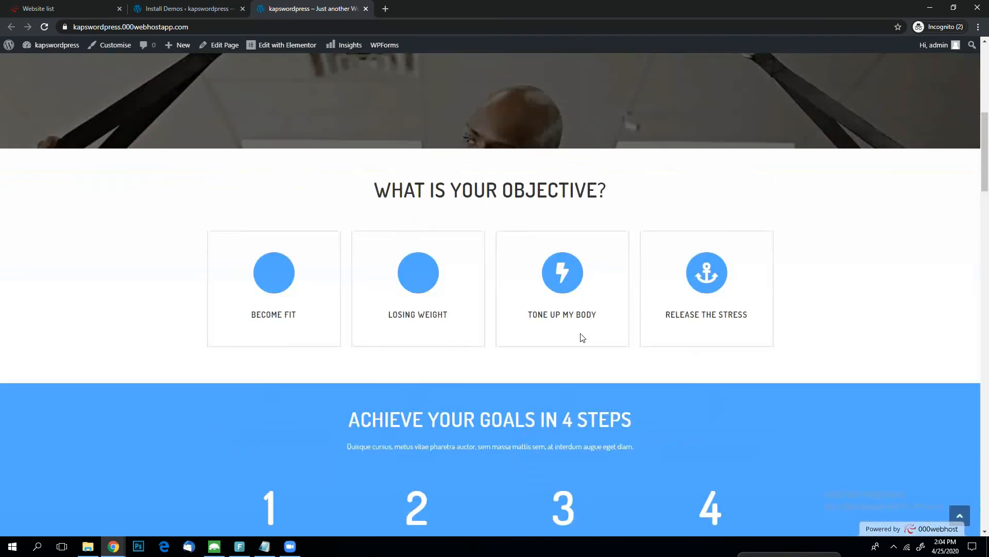
pyautogui.scroll(-20, 576, 248)
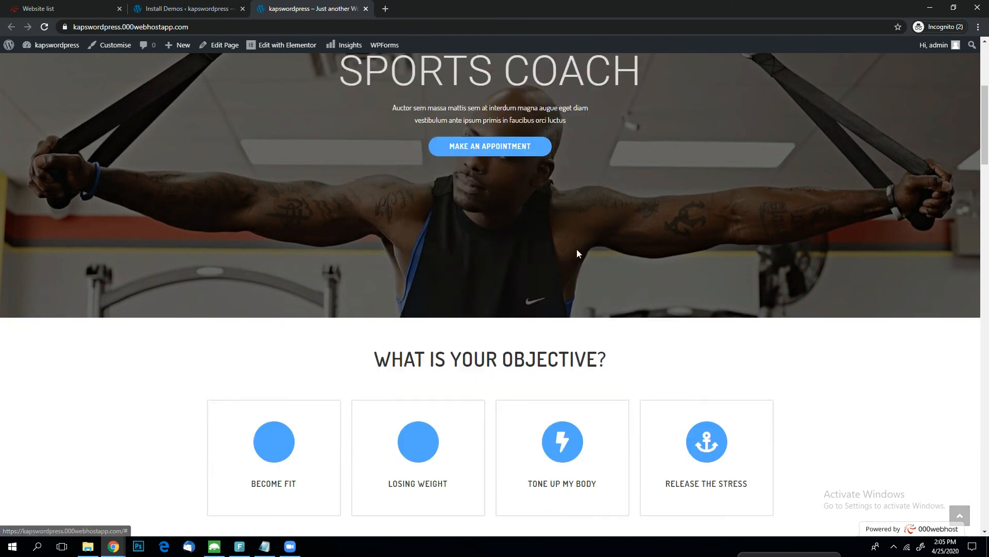
pyautogui.scroll(20, 581, 264)
pyautogui.scroll(-6, 591, 98)
pyautogui.scroll(-20, 591, 98)
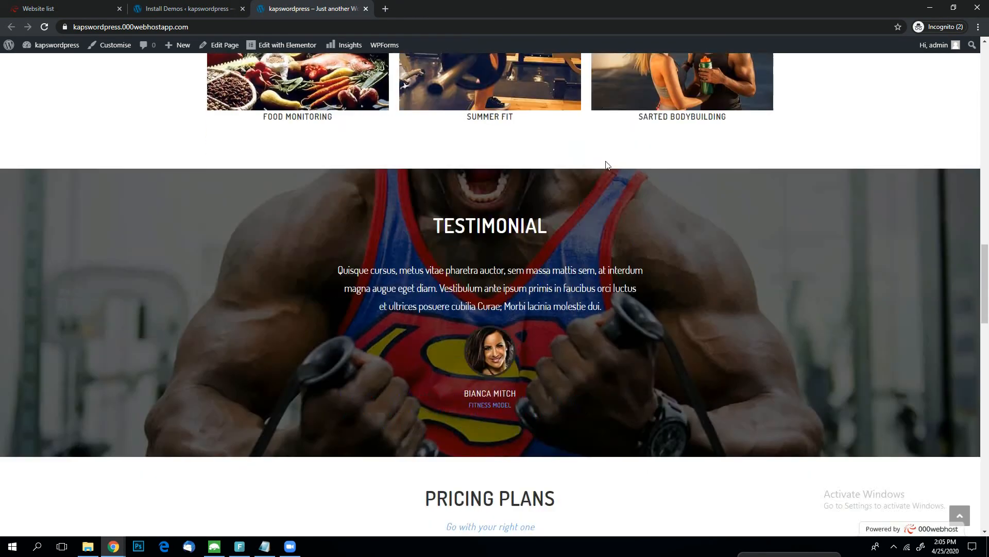
pyautogui.scroll(20, 621, 207)
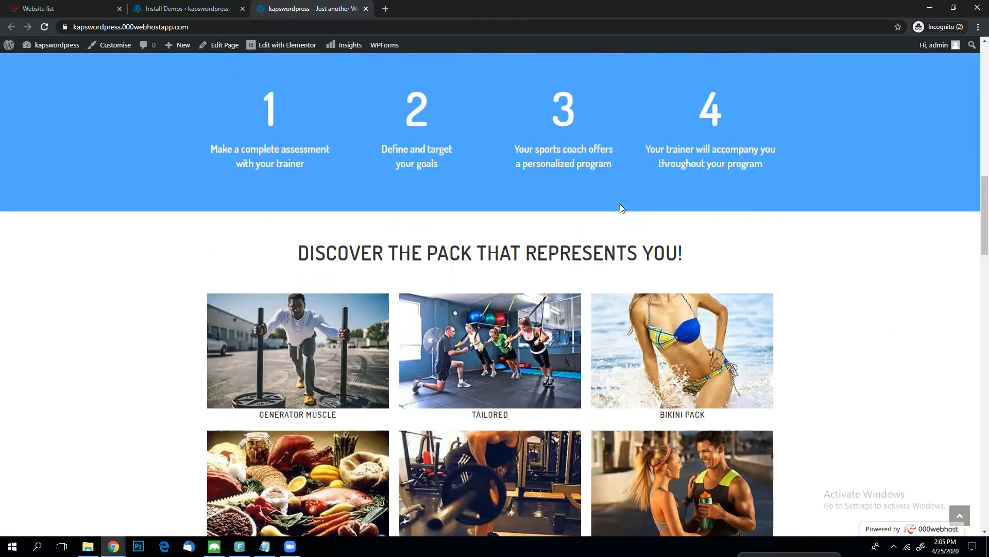
pyautogui.click(451, 106)
pyautogui.scroll(-5, 702, 106)
pyautogui.scroll(-20, 678, 286)
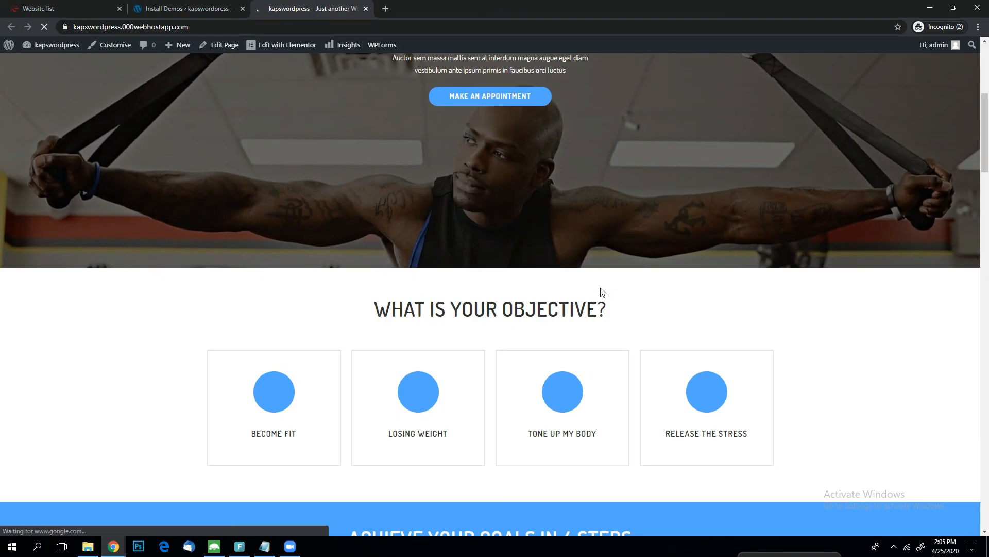
pyautogui.scroll(20, 602, 288)
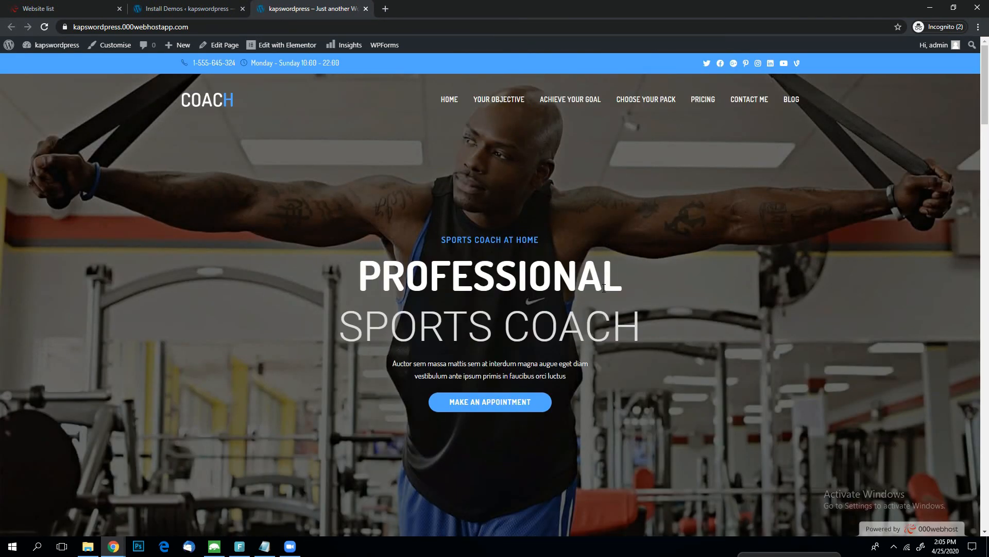
pyautogui.scroll(-20, 604, 287)
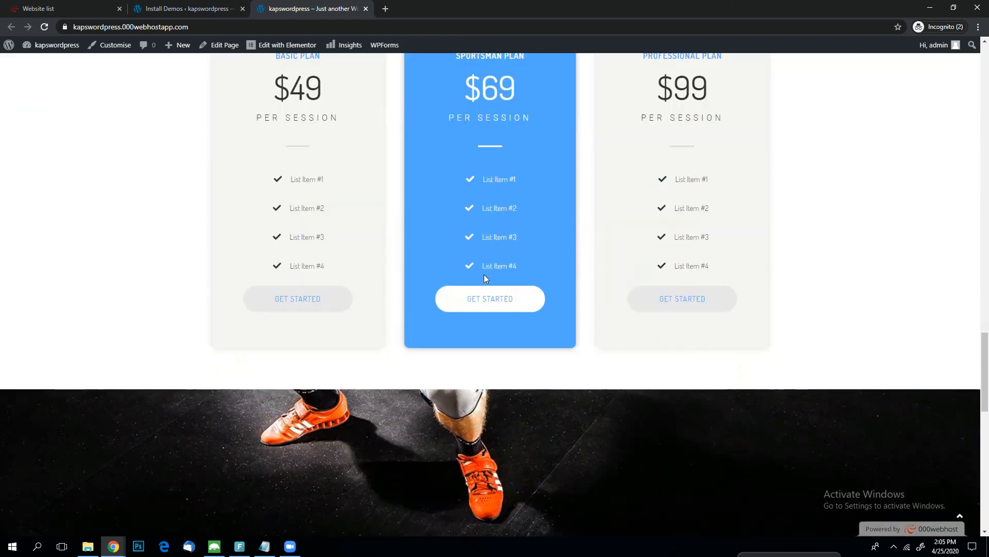
pyautogui.scroll(8, 392, 276)
pyautogui.scroll(8, 396, 277)
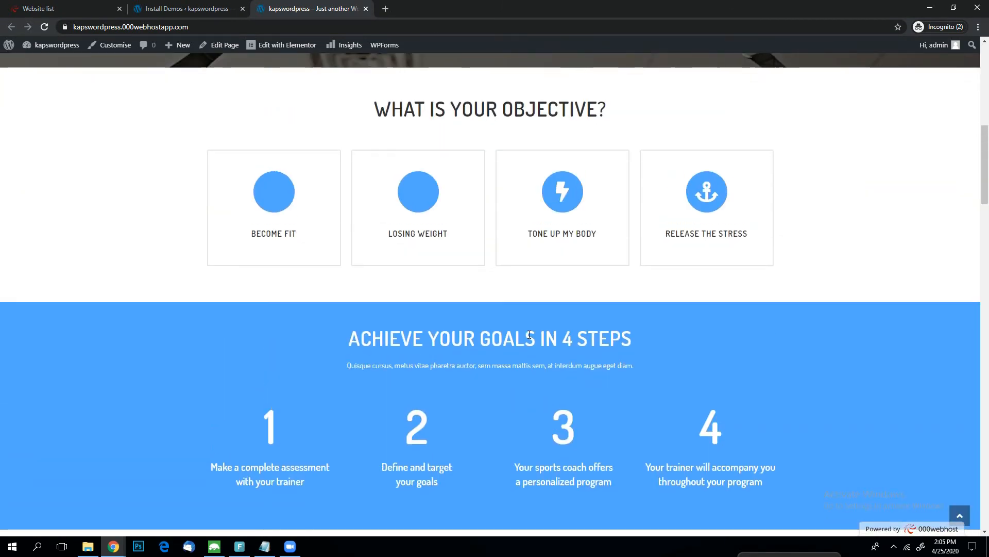